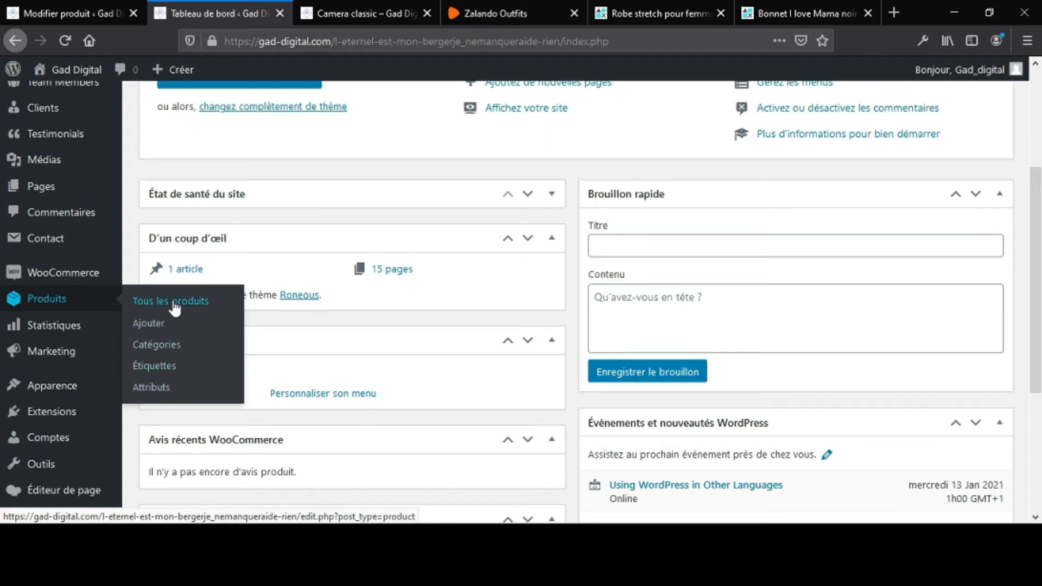
Step: Open the Camera classic product for editing from the list of all products
{"action": "left_click", "coordinate": [175, 309]}
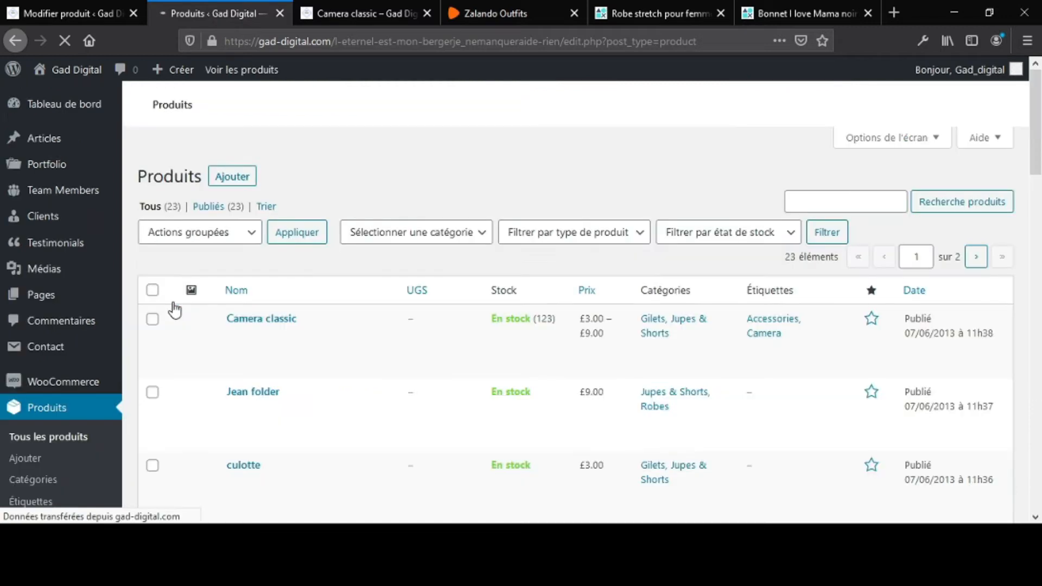
{"action": "scroll", "coordinate": [174, 301], "scroll_direction": "down", "scroll_amount": 2}
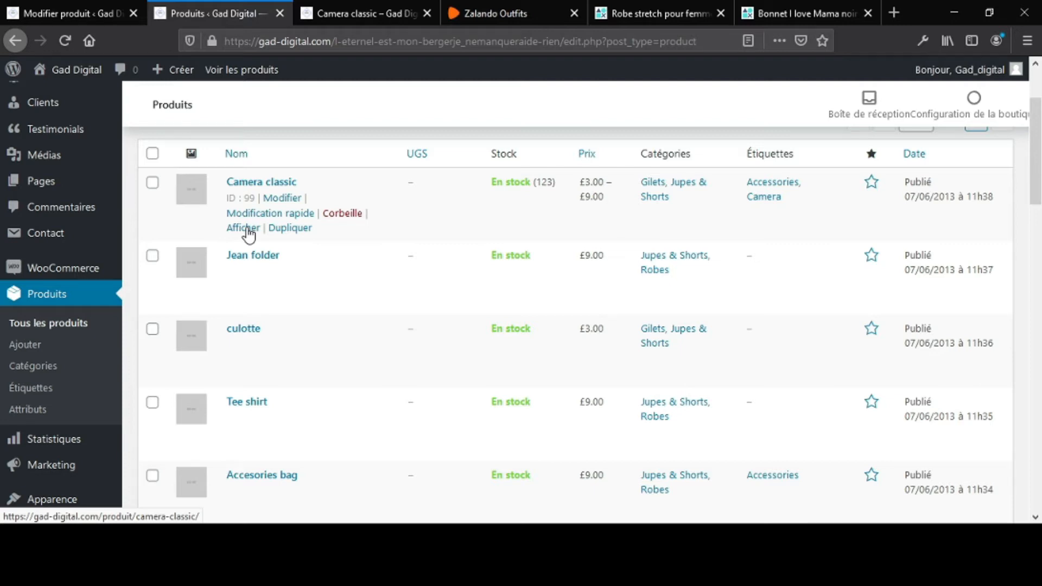
{"action": "left_click", "coordinate": [280, 201]}
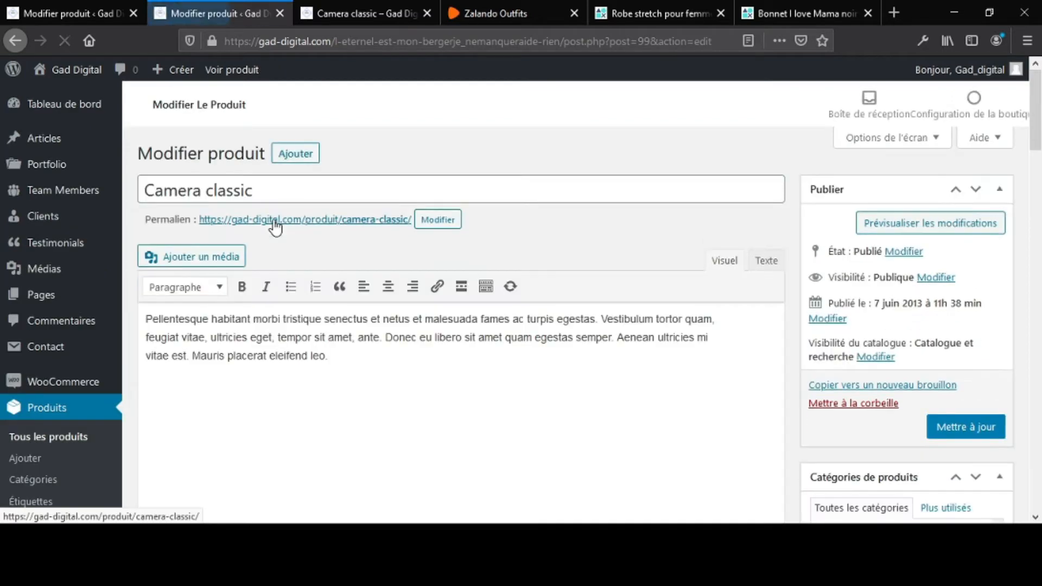
Step: Look over the product's title and long description, highlighting the description text, and continue to the product data section
{"action": "left_click", "coordinate": [273, 194]}
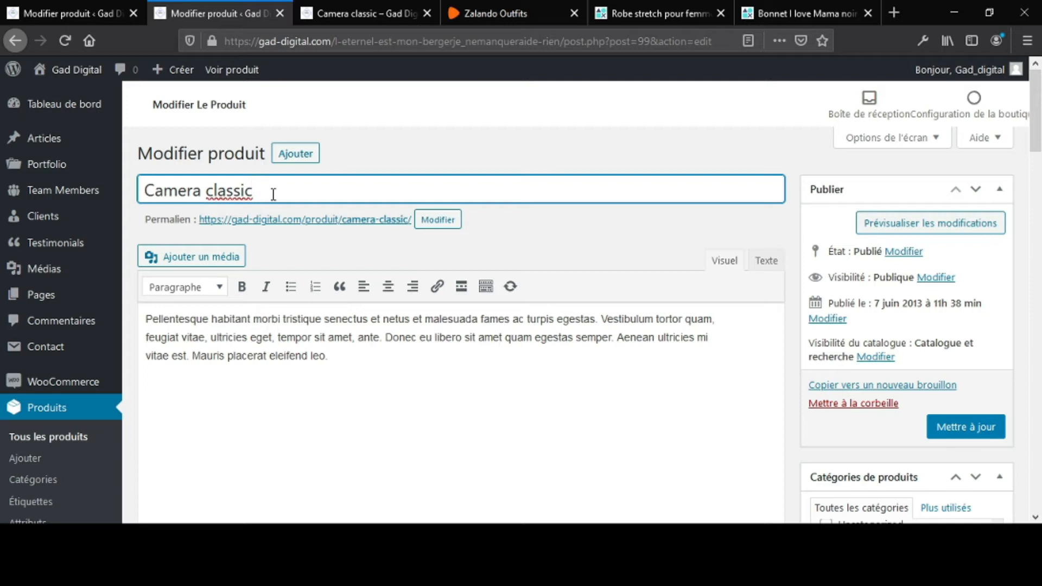
{"action": "left_click", "coordinate": [339, 342]}
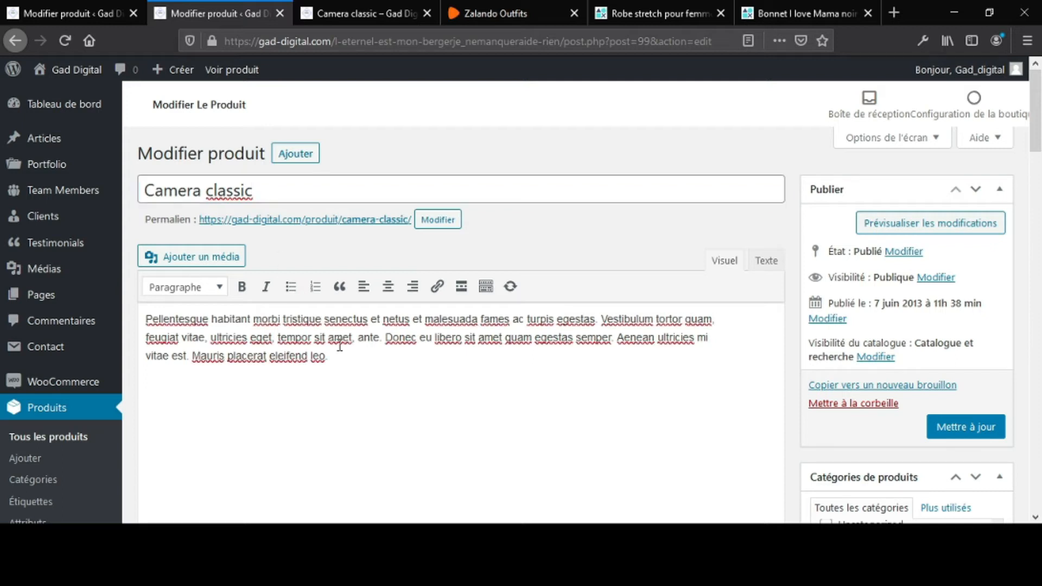
{"action": "scroll", "coordinate": [338, 347], "scroll_direction": "down", "scroll_amount": 3}
{"action": "left_click_drag", "start_coordinate": [338, 214], "coordinate": [142, 179]}
{"action": "scroll", "coordinate": [310, 239], "scroll_direction": "down", "scroll_amount": 6}
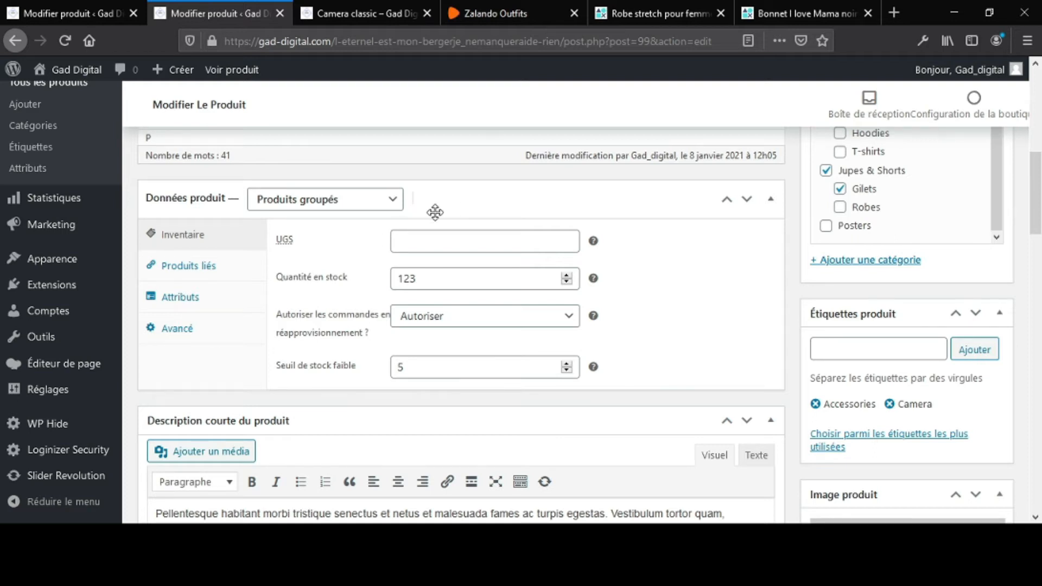
Step: Try the product types Produit simple, Produit externe/affiliation and Produit variable, and return to Produit simple
{"action": "left_click", "coordinate": [395, 203]}
{"action": "left_click", "coordinate": [383, 240]}
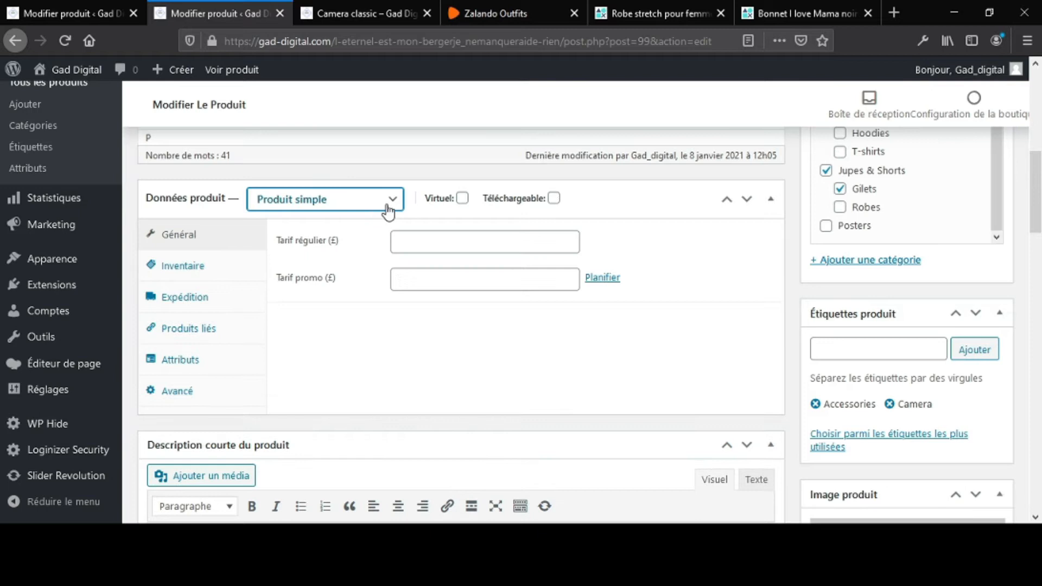
{"action": "left_click", "coordinate": [364, 286]}
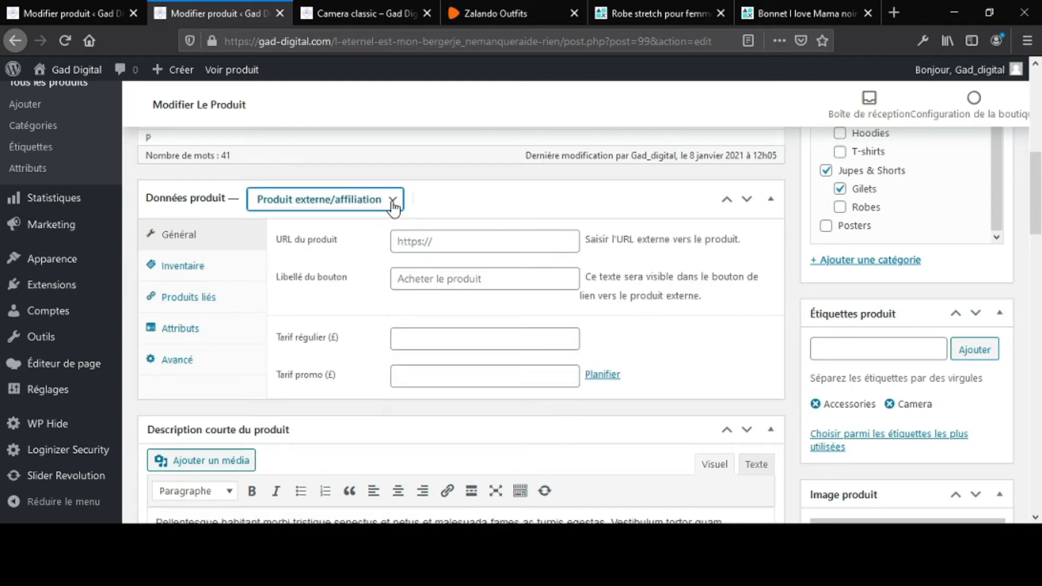
{"action": "left_click", "coordinate": [362, 299]}
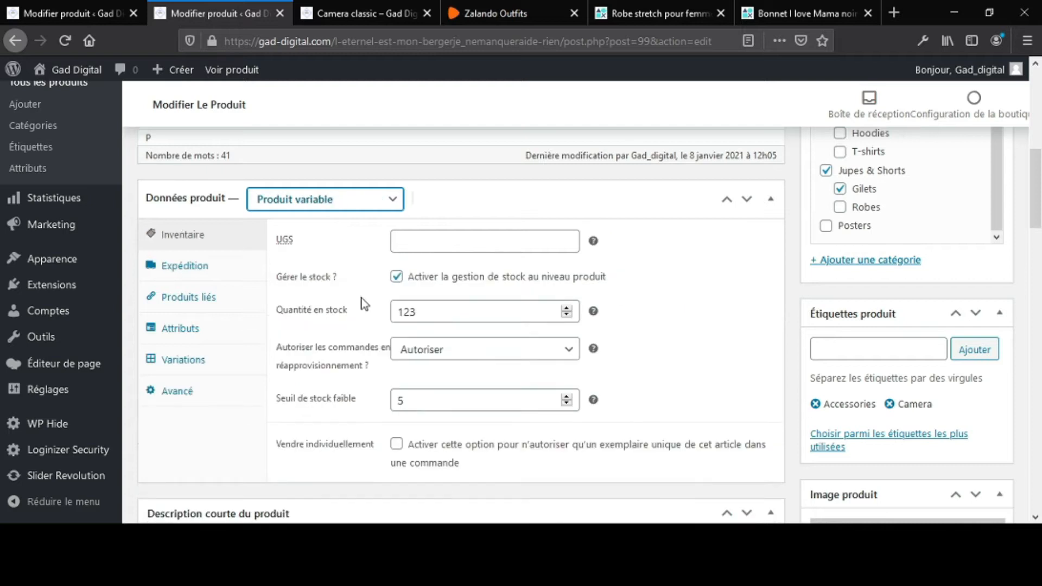
{"action": "left_click", "coordinate": [354, 248]}
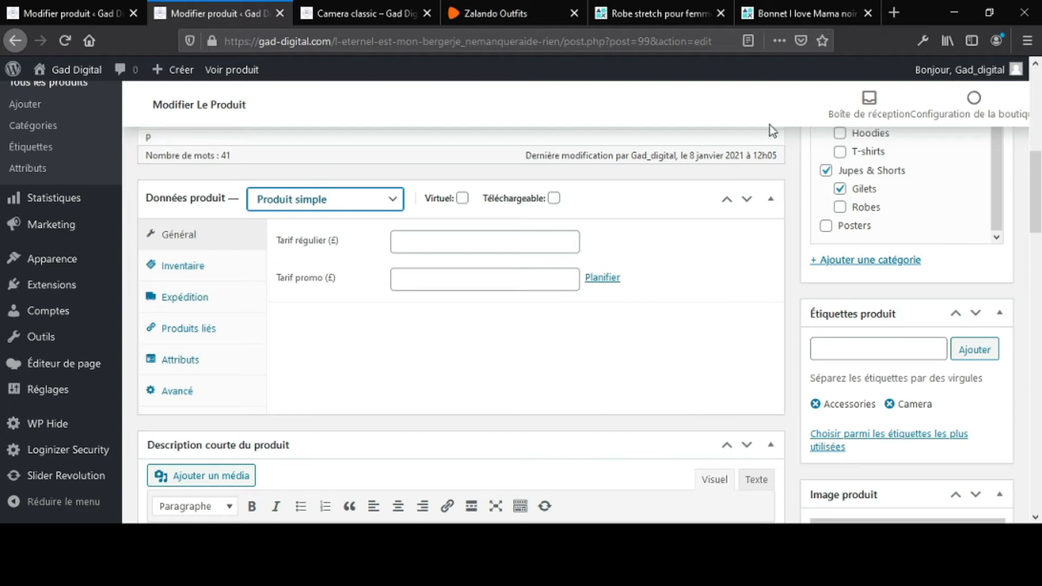
Step: Examine the Bonnet I love Mama noir page as a simple product example, including its short and full descriptions, and view the Camera classic preview
{"action": "left_click", "coordinate": [792, 18]}
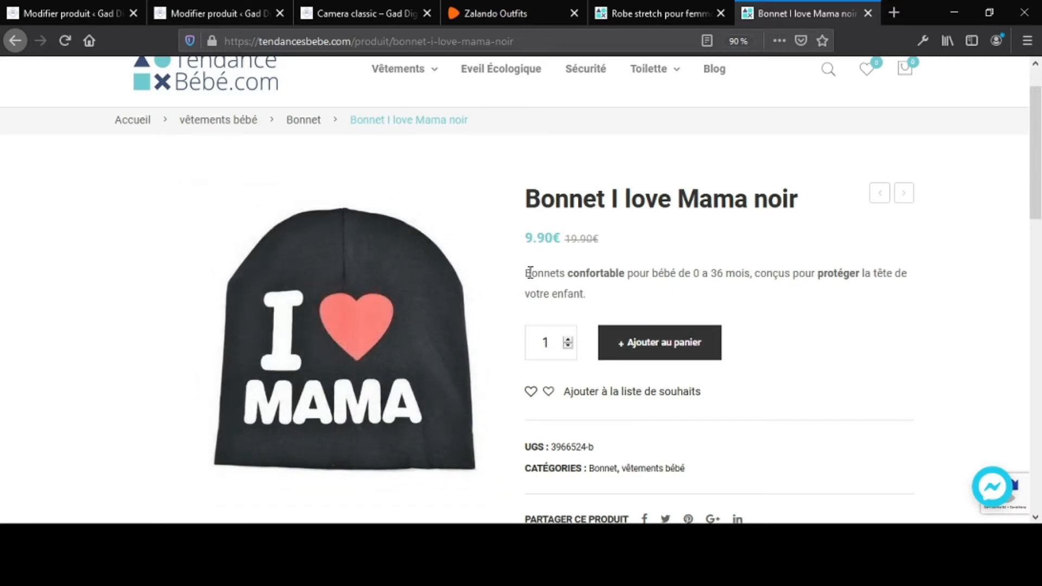
{"action": "left_click_drag", "start_coordinate": [530, 272], "coordinate": [581, 293]}
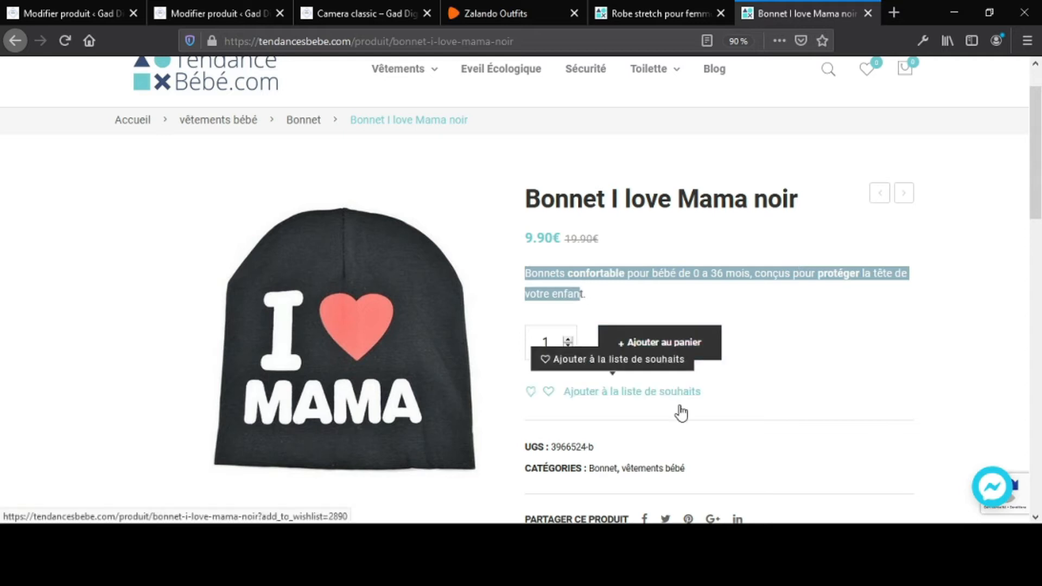
{"action": "scroll", "coordinate": [705, 438], "scroll_direction": "down", "scroll_amount": 8}
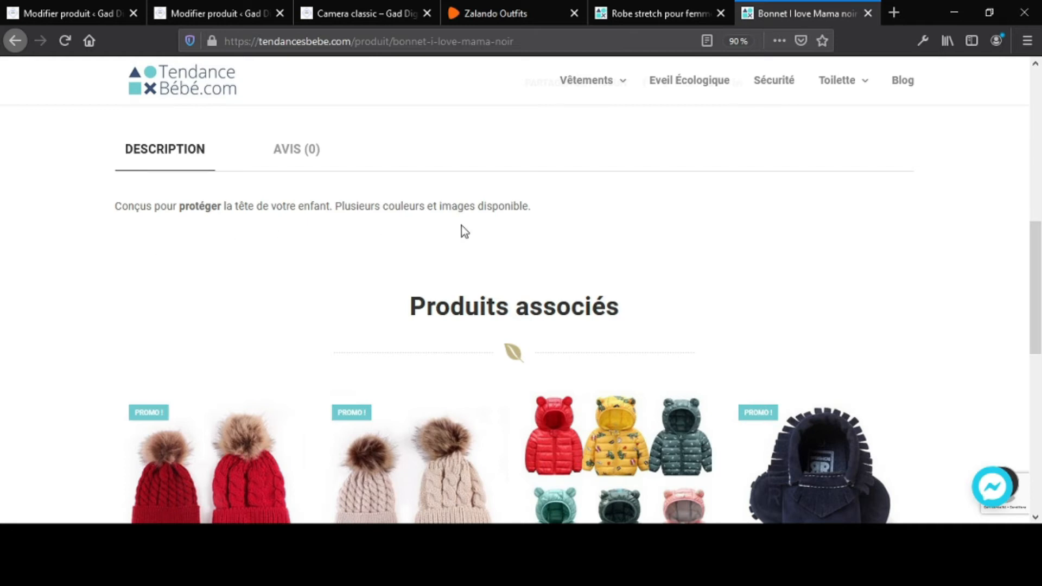
{"action": "scroll", "coordinate": [492, 229], "scroll_direction": "up", "scroll_amount": 10}
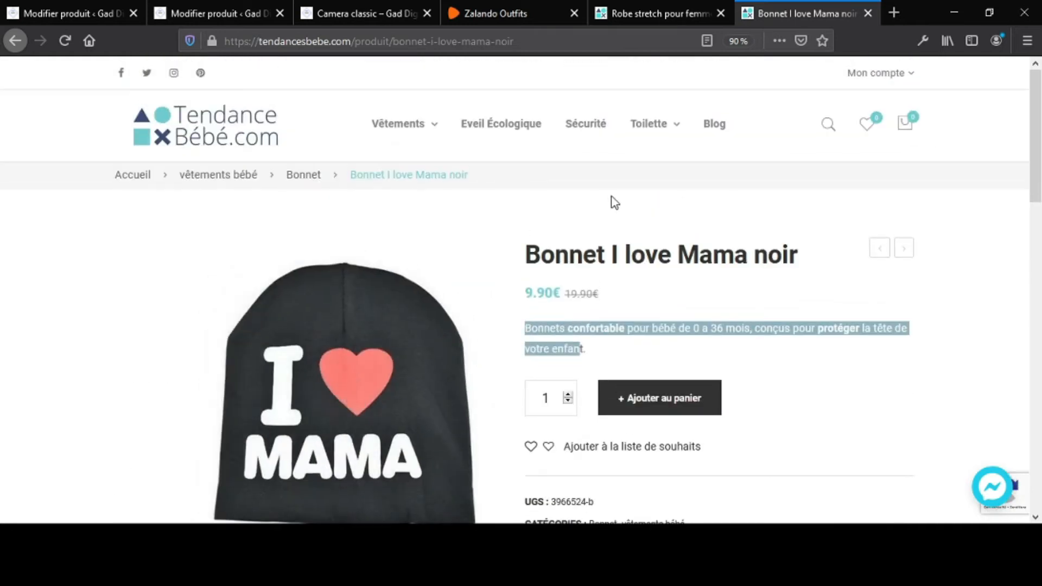
{"action": "left_click", "coordinate": [335, 16]}
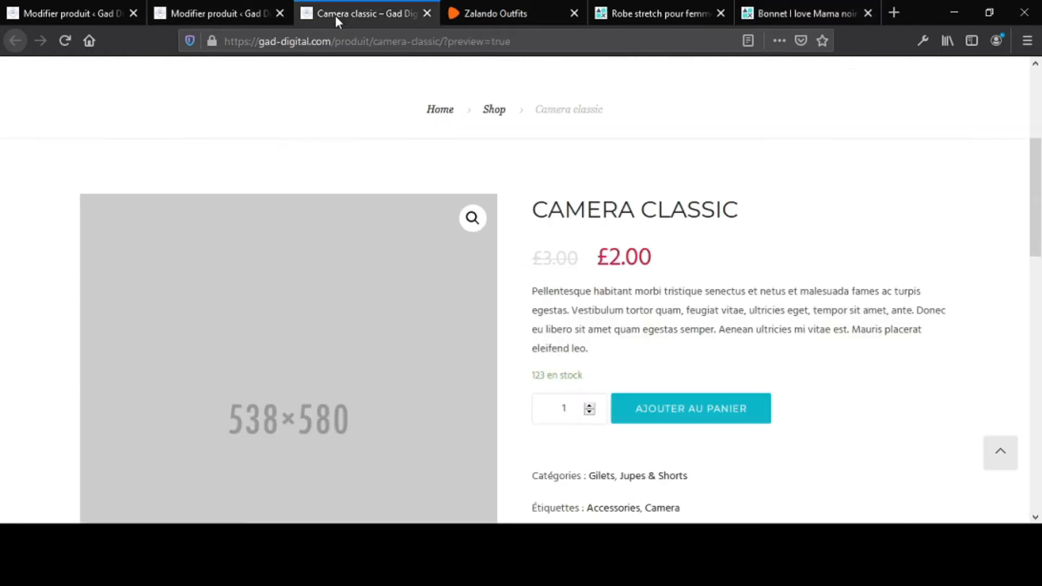
Step: Return to the Camera classic editor, visit the regular and promo price fields, and change the product type to Produits groupés
{"action": "left_click", "coordinate": [224, 12]}
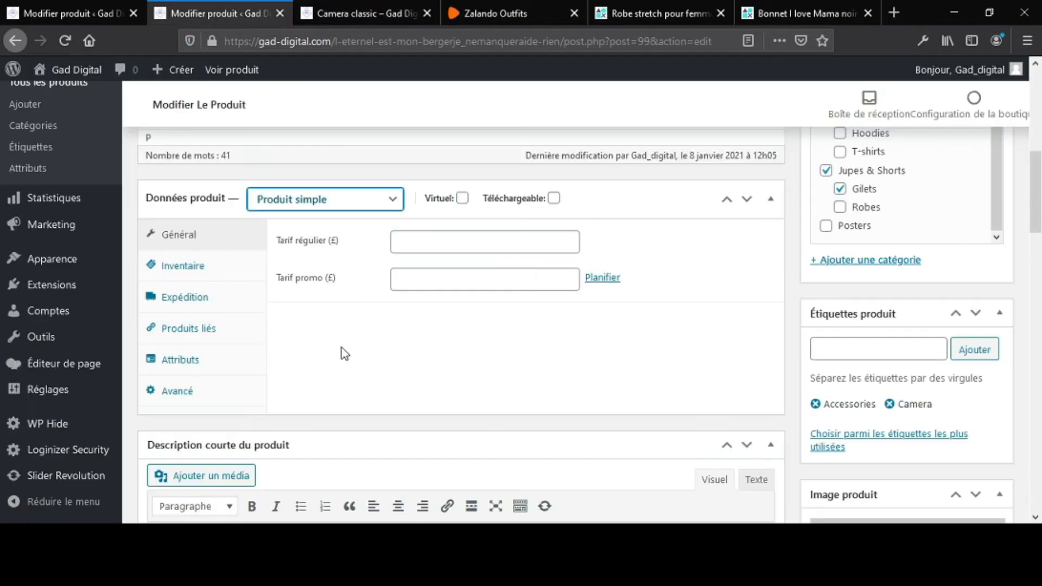
{"action": "left_click", "coordinate": [413, 244]}
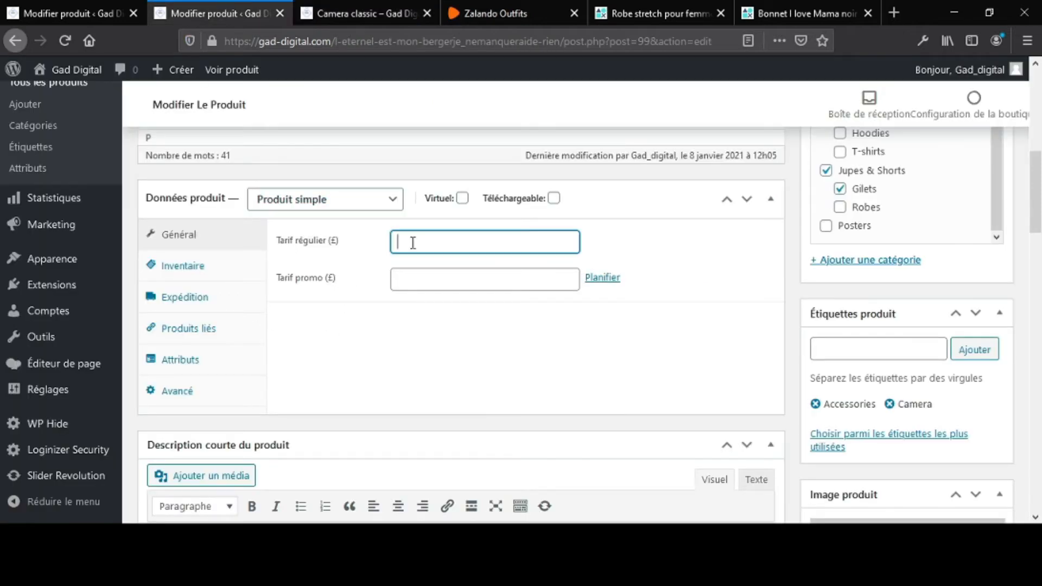
{"action": "left_click", "coordinate": [413, 282]}
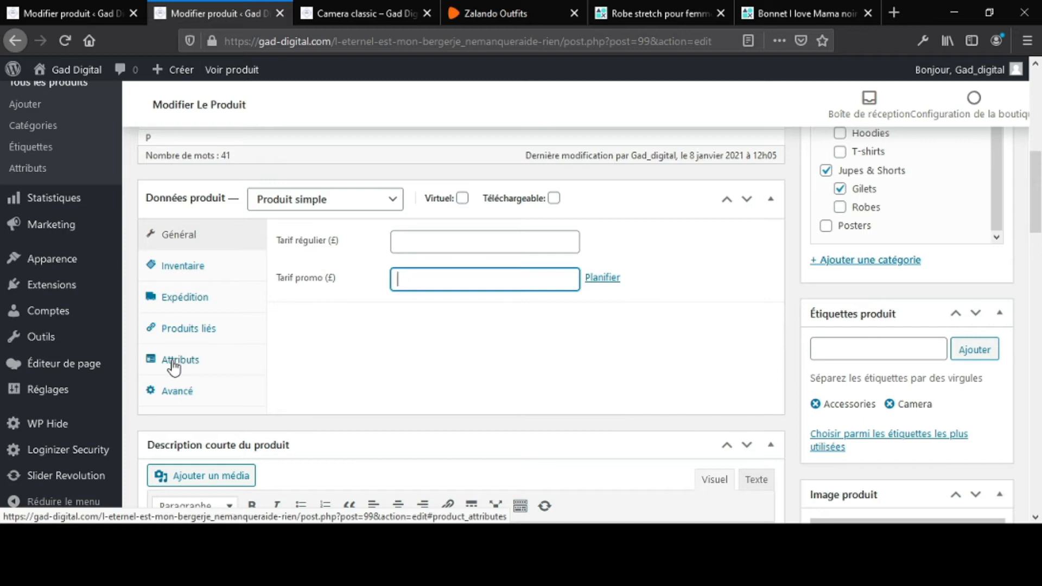
{"action": "left_click", "coordinate": [395, 201]}
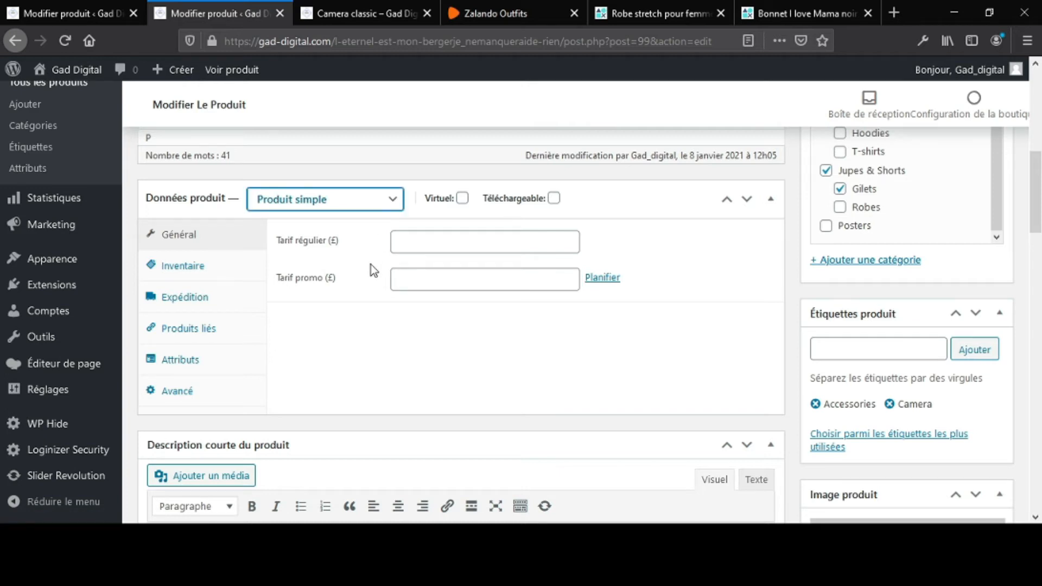
{"action": "key", "text": "Down"}
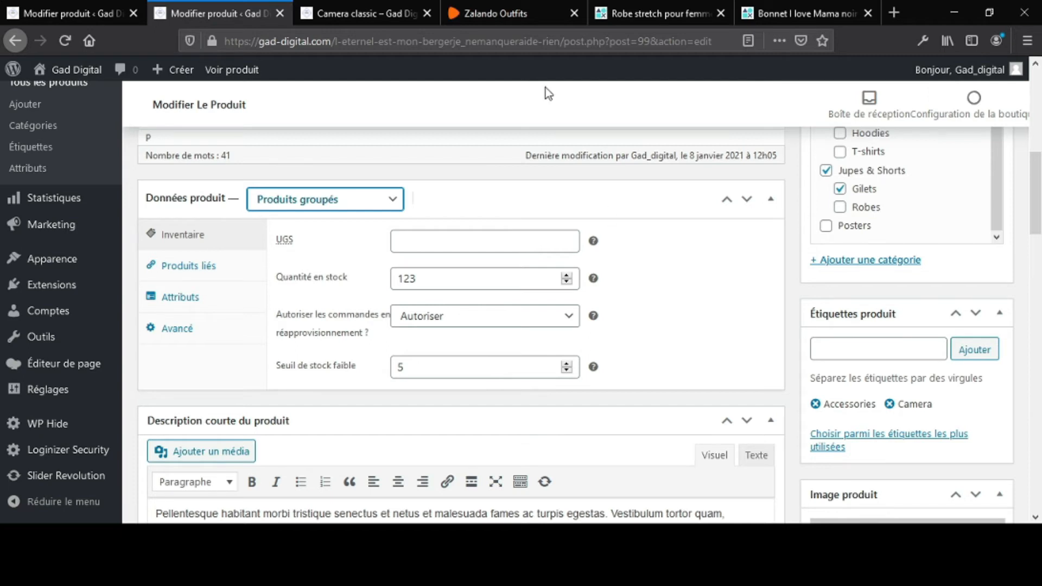
Step: Examine the Zalando outfit page as a grouped product example, reviewing the model photo and each item in the look
{"action": "left_click", "coordinate": [501, 11]}
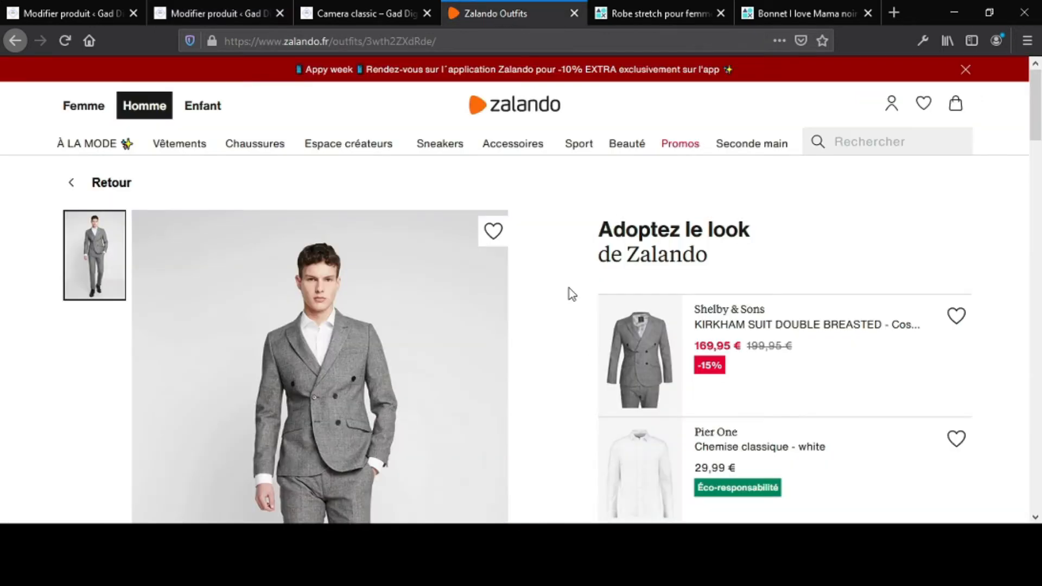
{"action": "scroll", "coordinate": [558, 387], "scroll_direction": "down", "scroll_amount": 3}
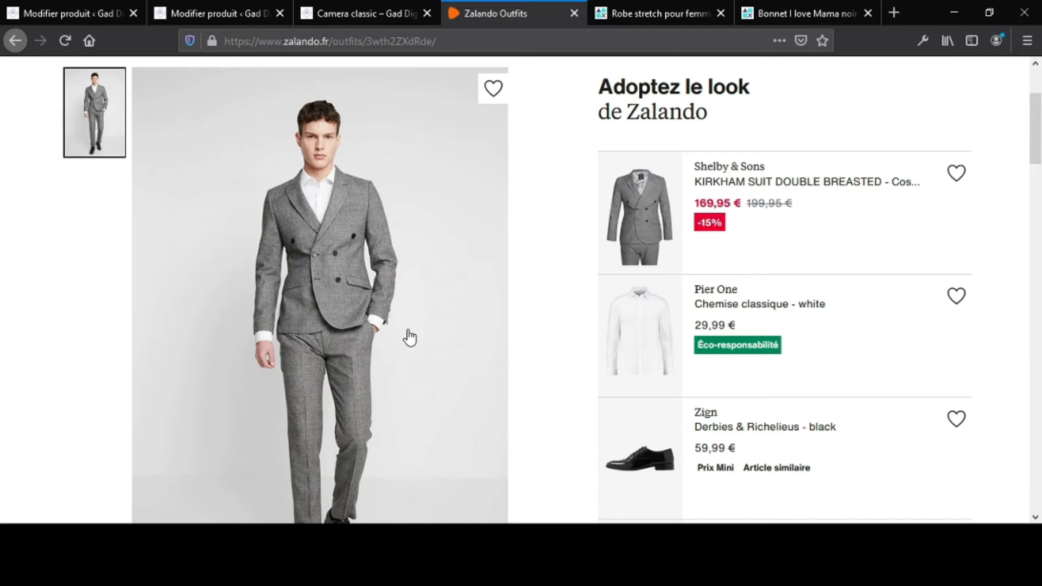
{"action": "scroll", "coordinate": [410, 338], "scroll_direction": "down", "scroll_amount": 1}
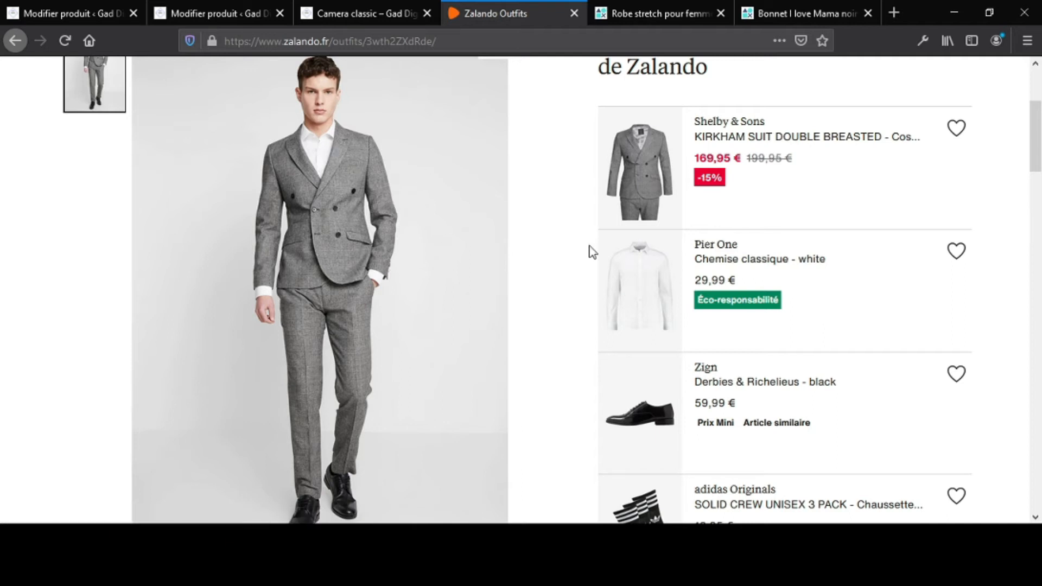
{"action": "scroll", "coordinate": [649, 282], "scroll_direction": "down", "scroll_amount": 1}
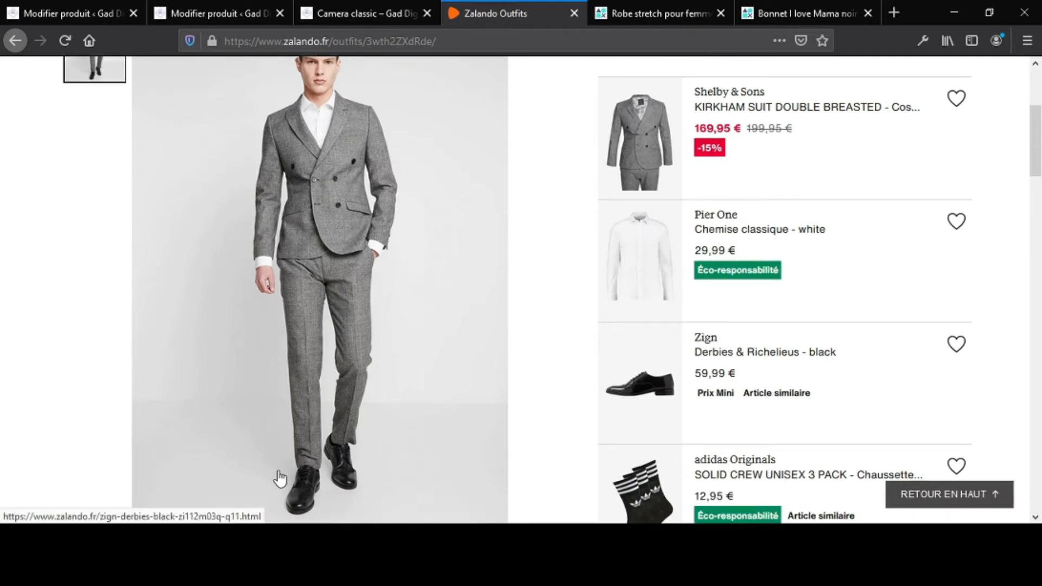
{"action": "scroll", "coordinate": [686, 418], "scroll_direction": "down", "scroll_amount": 2}
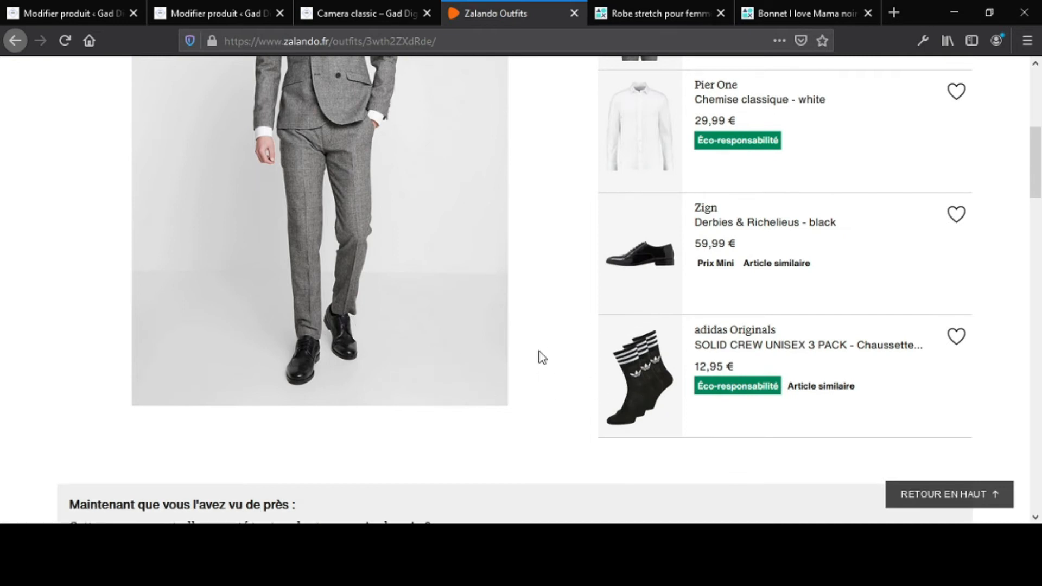
{"action": "scroll", "coordinate": [543, 353], "scroll_direction": "up", "scroll_amount": 4}
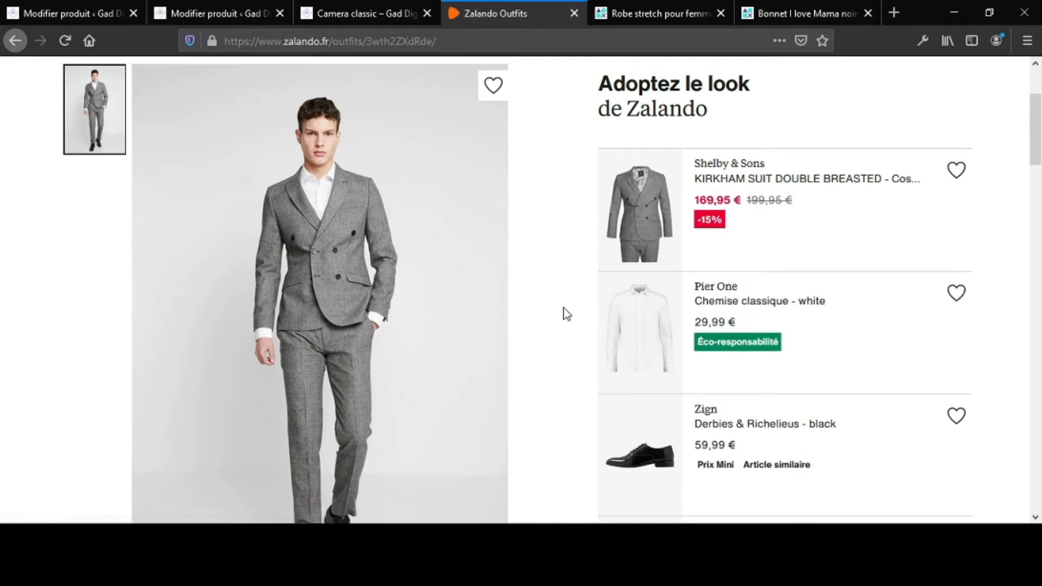
{"action": "scroll", "coordinate": [566, 314], "scroll_direction": "up", "scroll_amount": 3}
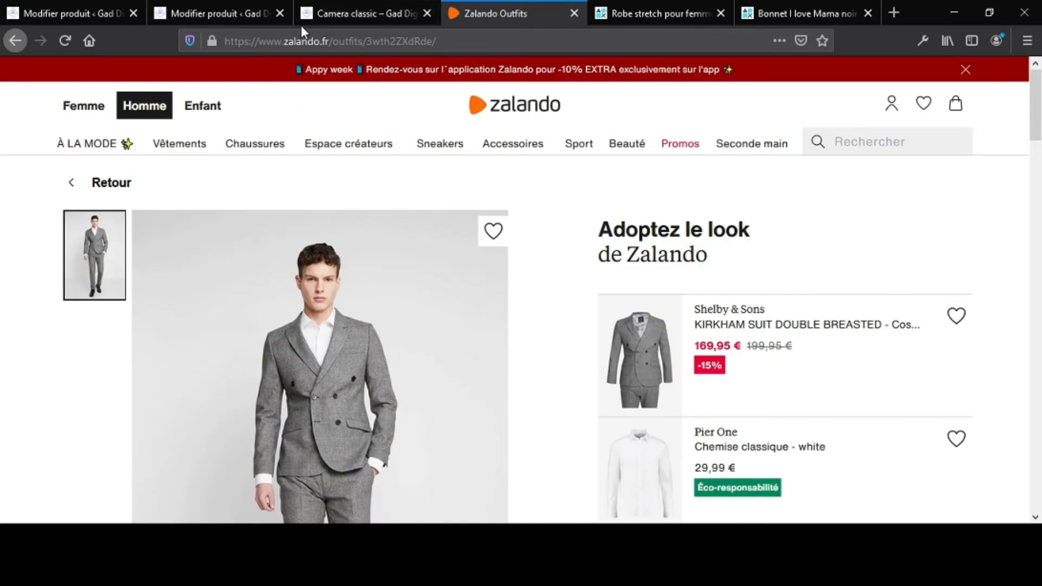
Step: Show the Camera classic product's linked products and compare its product group with the Zalando outfit
{"action": "left_click", "coordinate": [203, 17]}
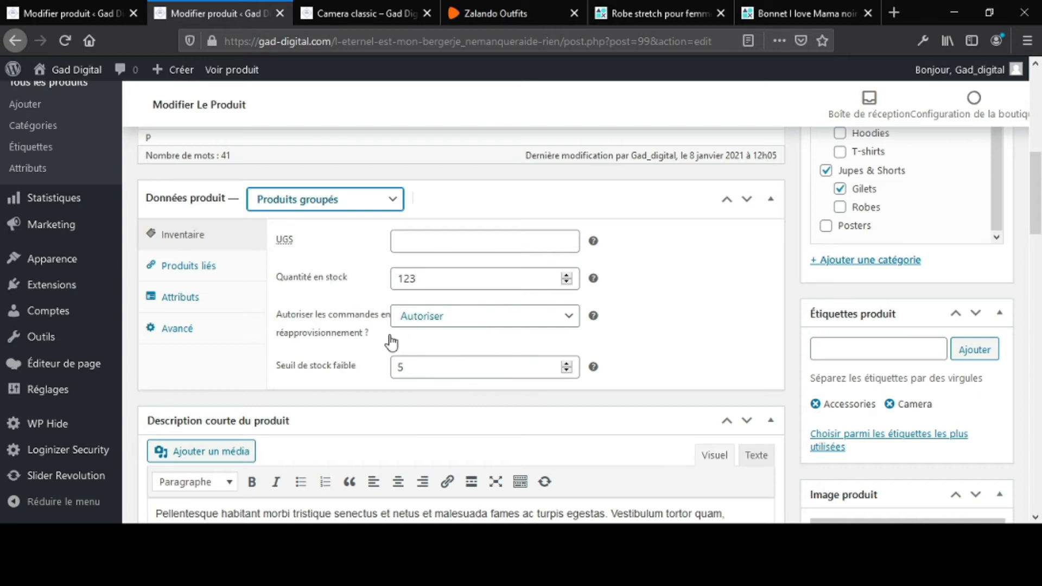
{"action": "left_click", "coordinate": [193, 270]}
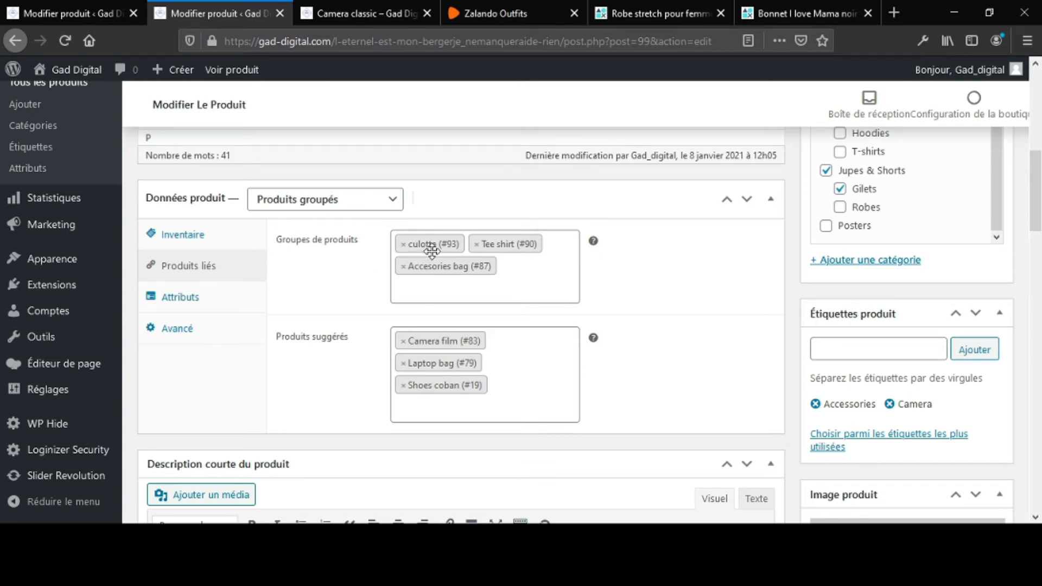
{"action": "left_click", "coordinate": [500, 4]}
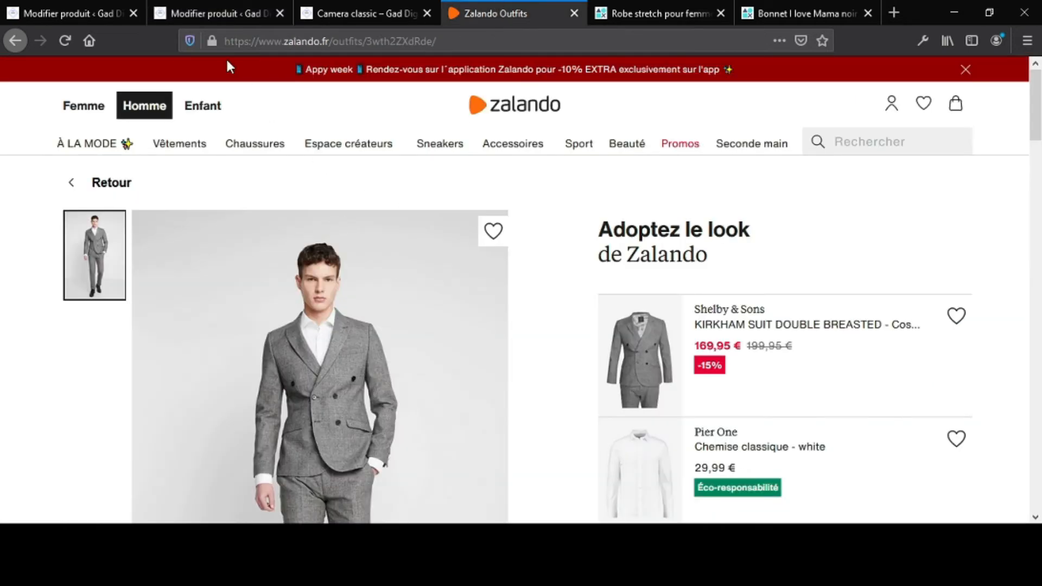
{"action": "left_click", "coordinate": [219, 12]}
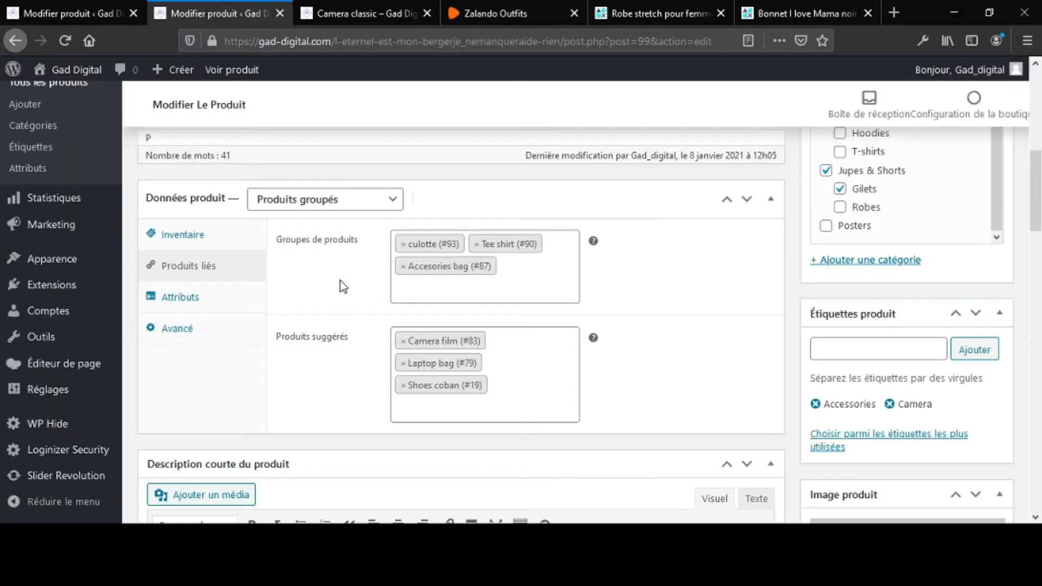
Step: Remove Accesories bag from the Camera classic product group and add it back by searching for "acc"
{"action": "scroll", "coordinate": [691, 286], "scroll_direction": "up", "scroll_amount": 10}
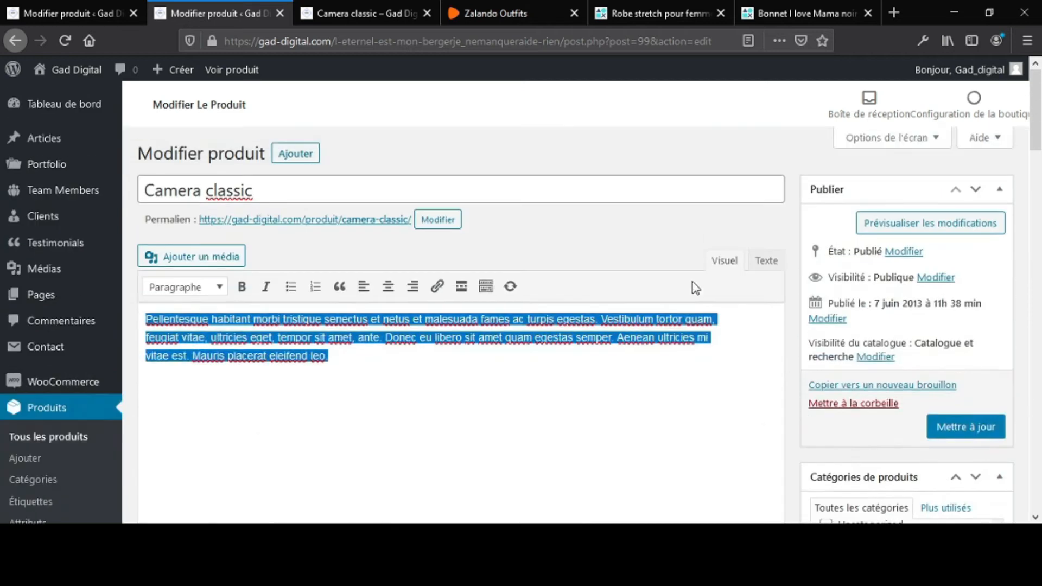
{"action": "scroll", "coordinate": [631, 281], "scroll_direction": "down", "scroll_amount": 10}
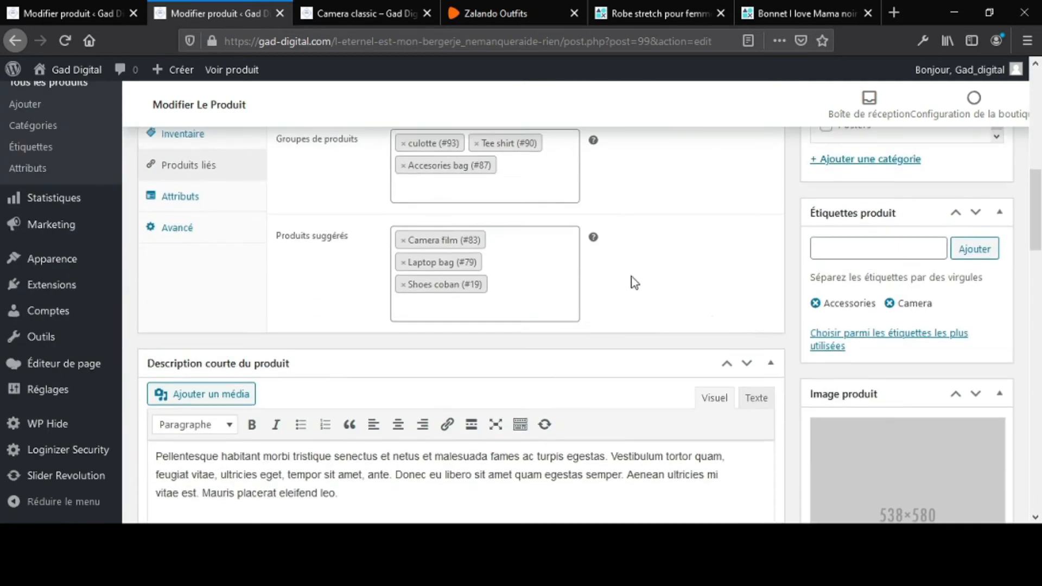
{"action": "scroll", "coordinate": [634, 283], "scroll_direction": "up", "scroll_amount": 1}
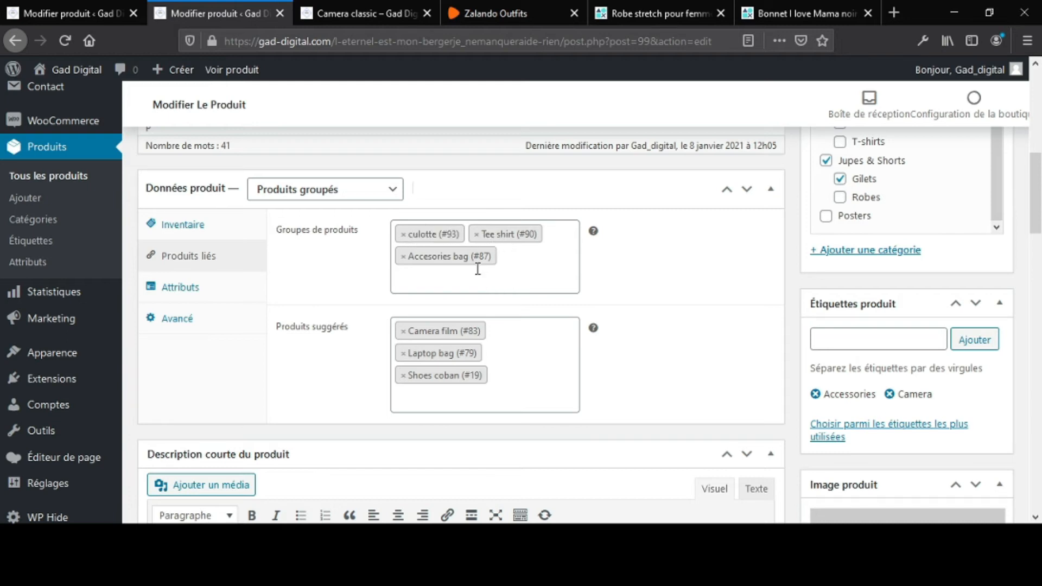
{"action": "left_click", "coordinate": [404, 258]}
{"action": "left_click", "coordinate": [411, 262]}
{"action": "type", "text": "acc"}
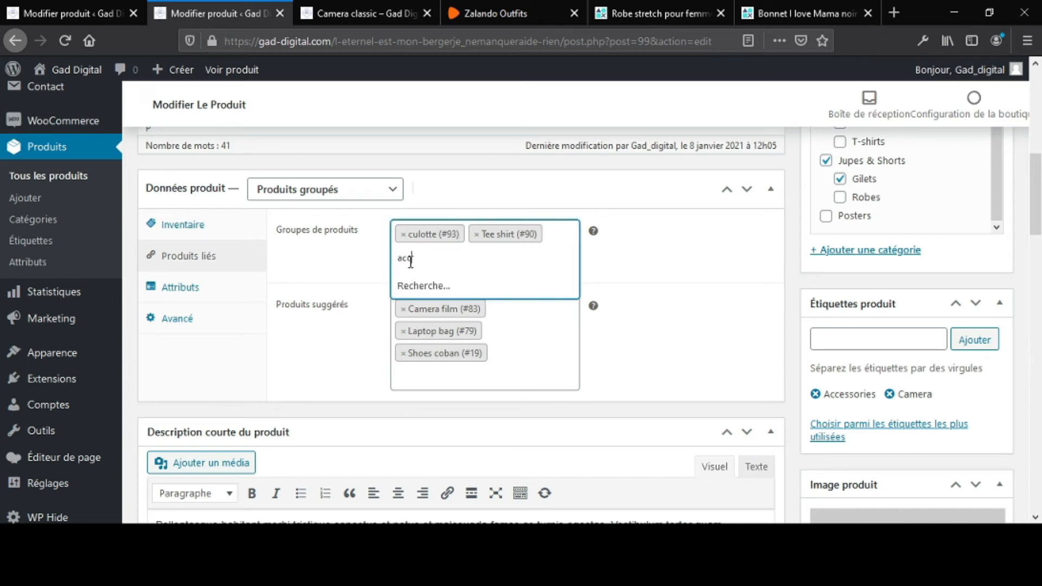
{"action": "left_click", "coordinate": [429, 286]}
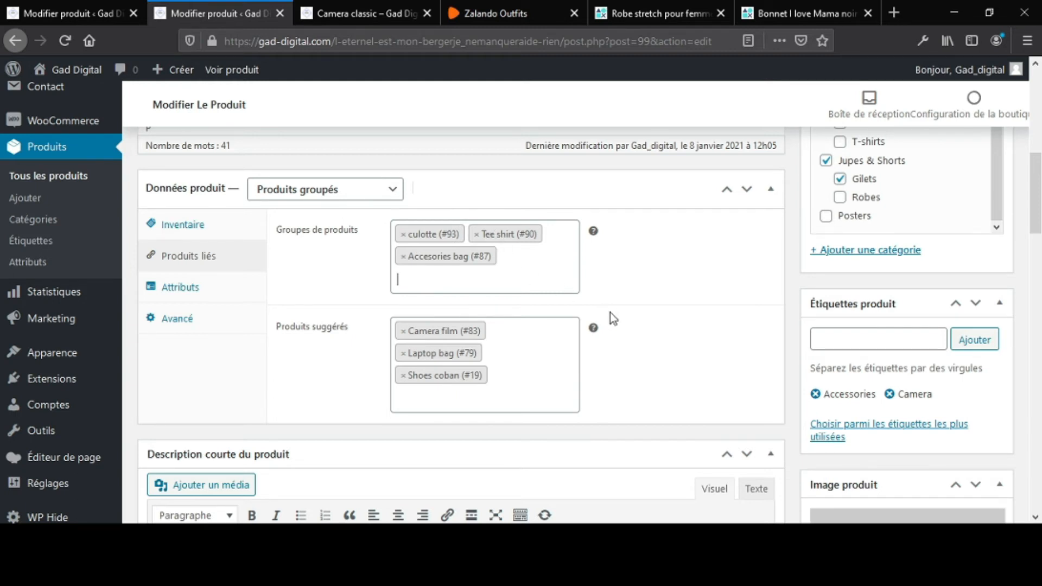
Step: Remove Camera film from the suggested products and check the already open Camera classic preview page
{"action": "scroll", "coordinate": [610, 312], "scroll_direction": "down", "scroll_amount": 3}
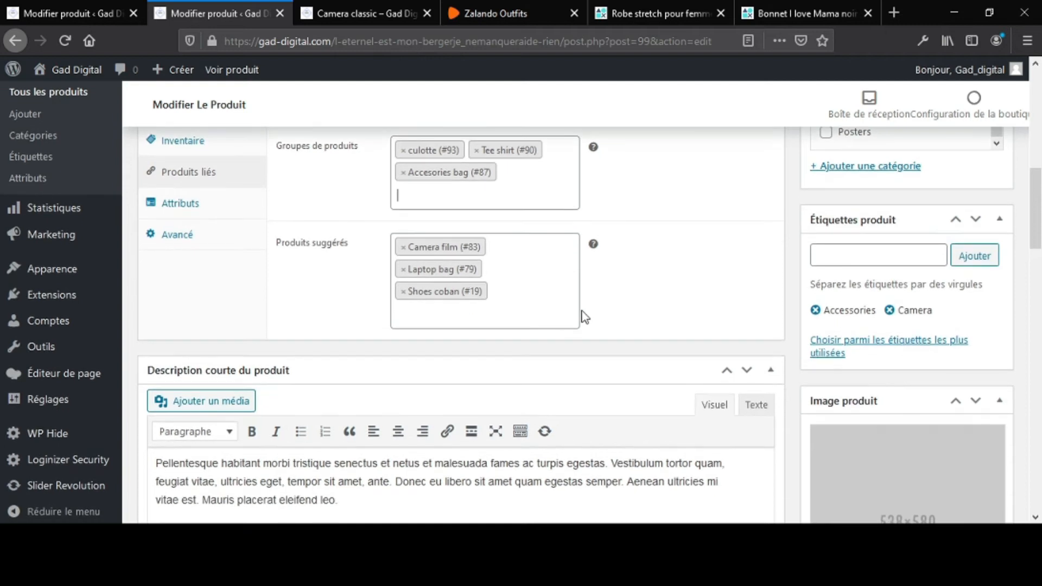
{"action": "left_click", "coordinate": [403, 247]}
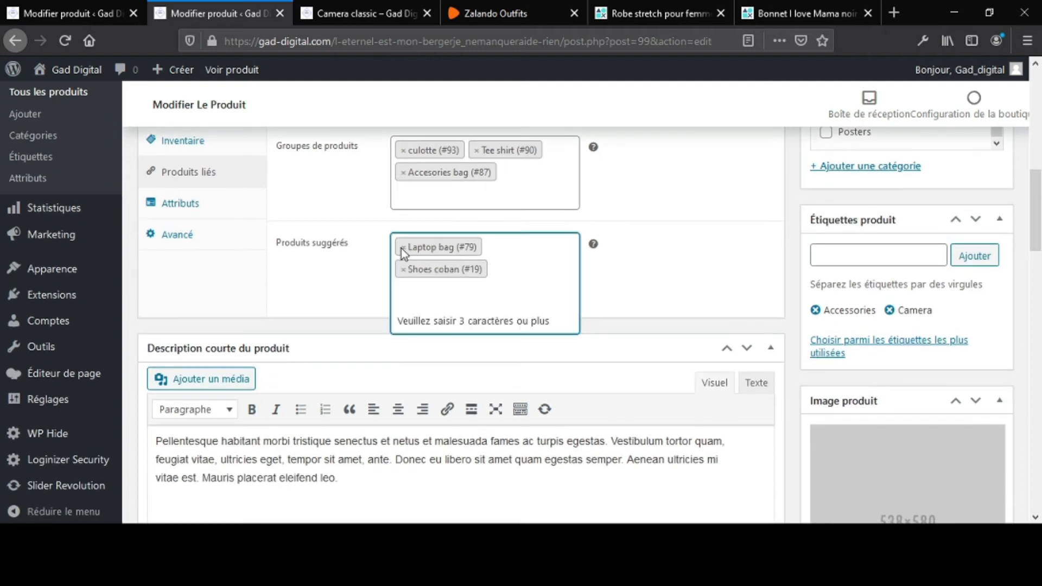
{"action": "left_click", "coordinate": [350, 15]}
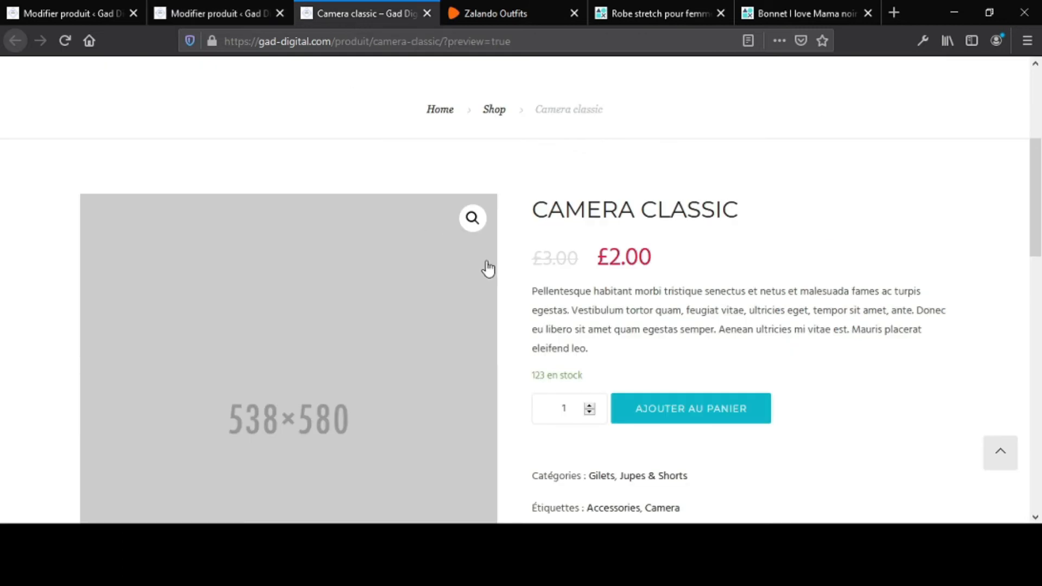
{"action": "scroll", "coordinate": [488, 269], "scroll_direction": "down", "scroll_amount": 5}
{"action": "scroll", "coordinate": [488, 269], "scroll_direction": "up", "scroll_amount": 2}
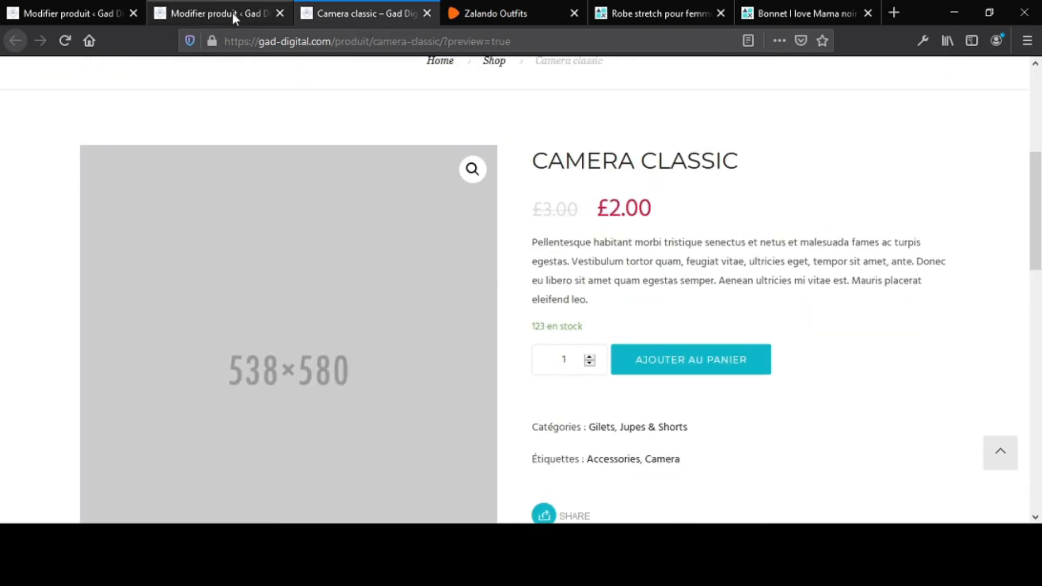
Step: Return to the Camera classic editor with the edited suggestions and generate a new preview of the changes
{"action": "left_click", "coordinate": [232, 12]}
{"action": "left_click", "coordinate": [88, 12]}
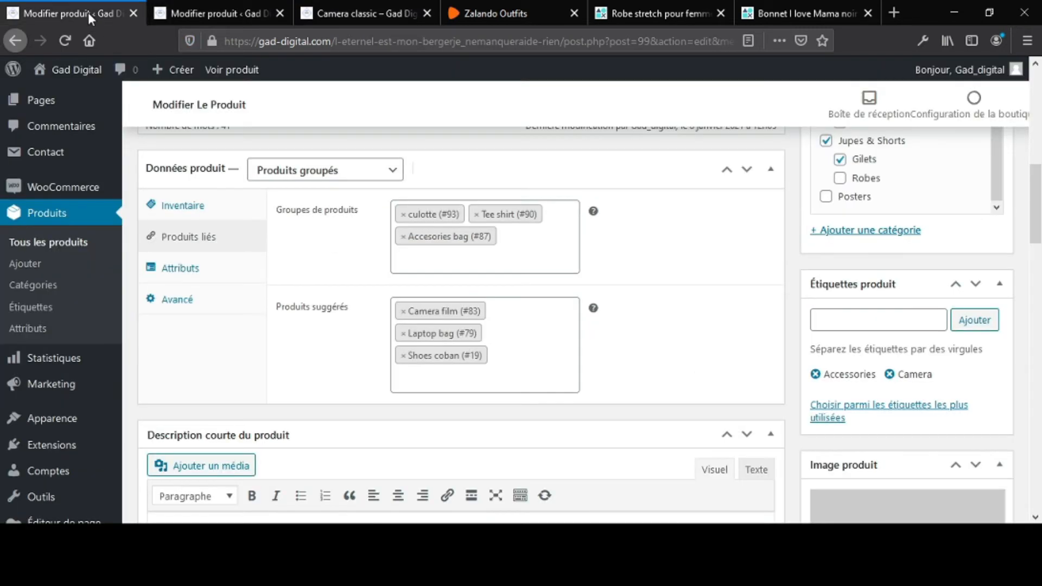
{"action": "left_click", "coordinate": [203, 13]}
{"action": "scroll", "coordinate": [681, 229], "scroll_direction": "up", "scroll_amount": 6}
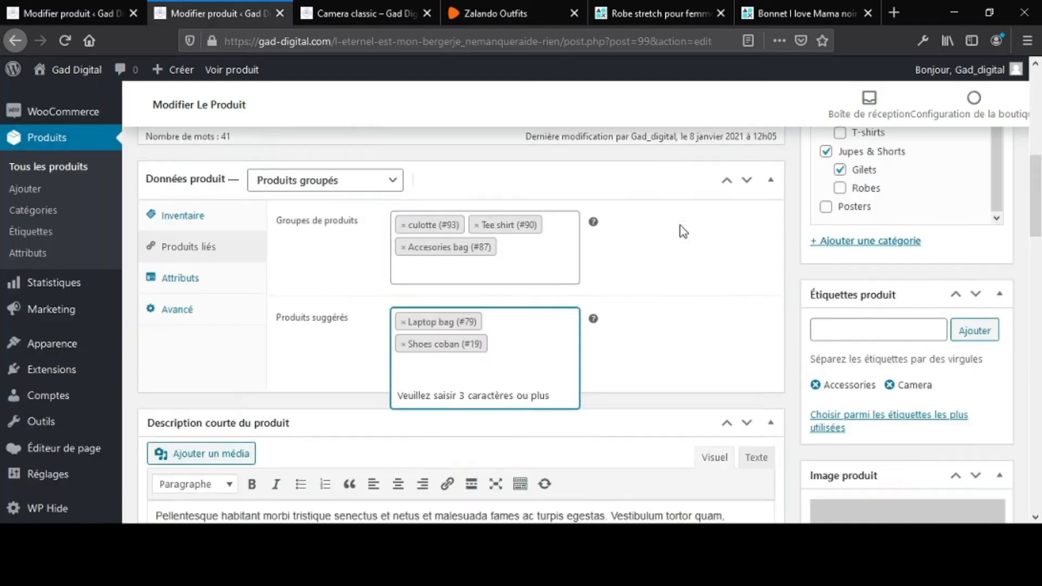
{"action": "scroll", "coordinate": [682, 231], "scroll_direction": "up", "scroll_amount": 4}
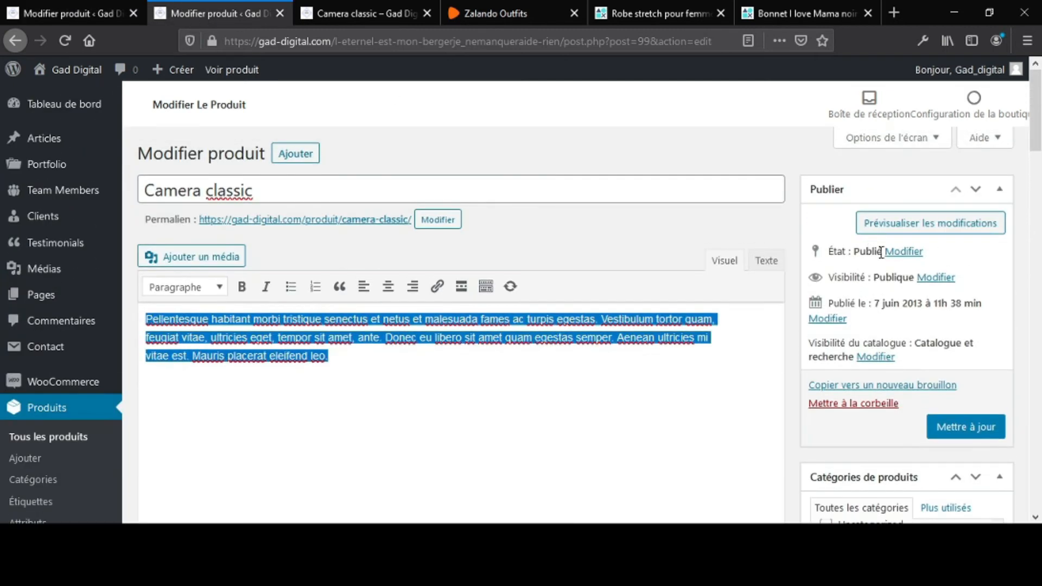
{"action": "scroll", "coordinate": [904, 223], "scroll_direction": "down", "scroll_amount": 3}
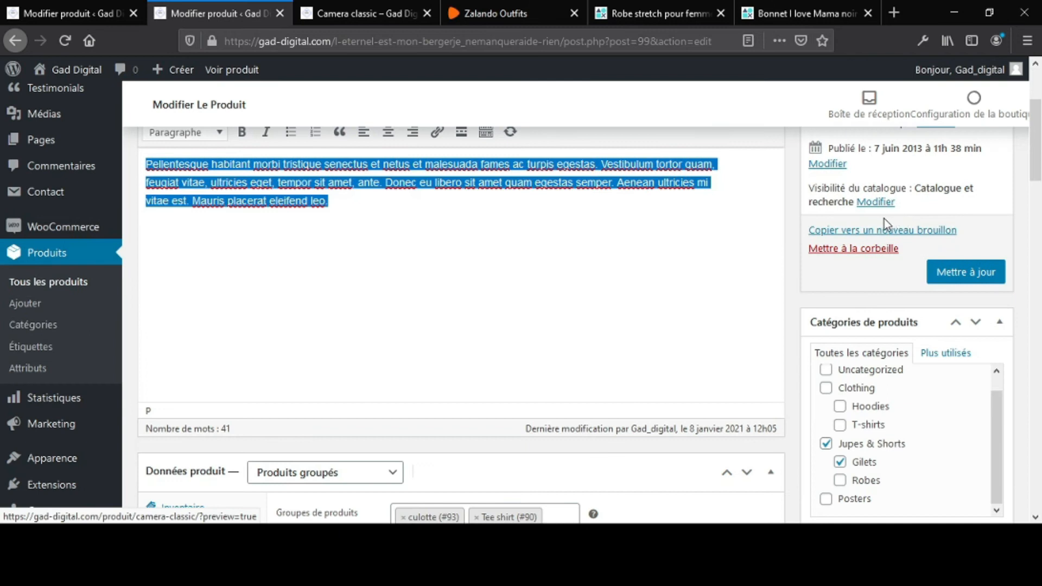
{"action": "scroll", "coordinate": [799, 224], "scroll_direction": "up", "scroll_amount": 3}
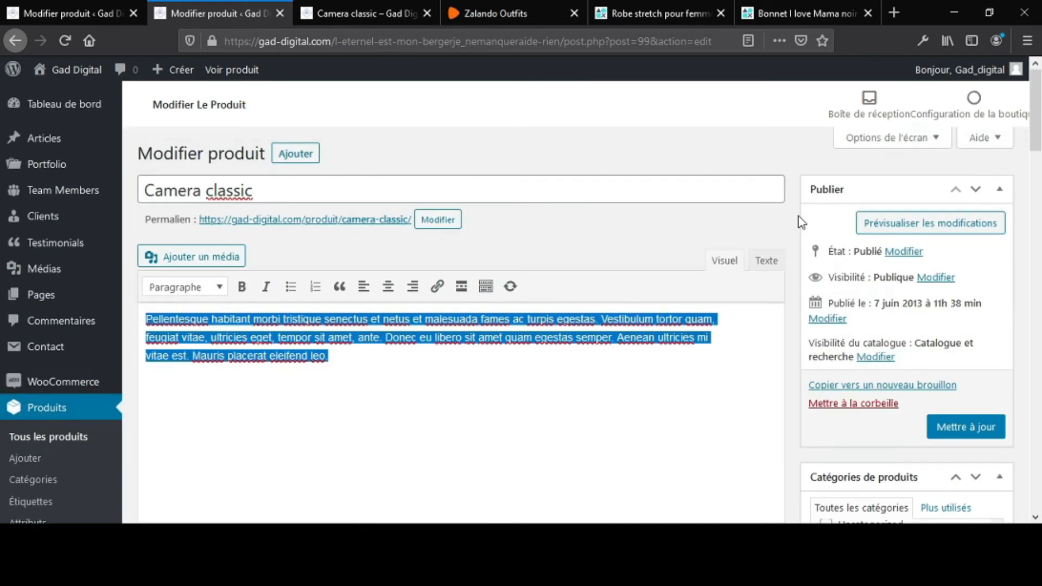
{"action": "left_click", "coordinate": [892, 223]}
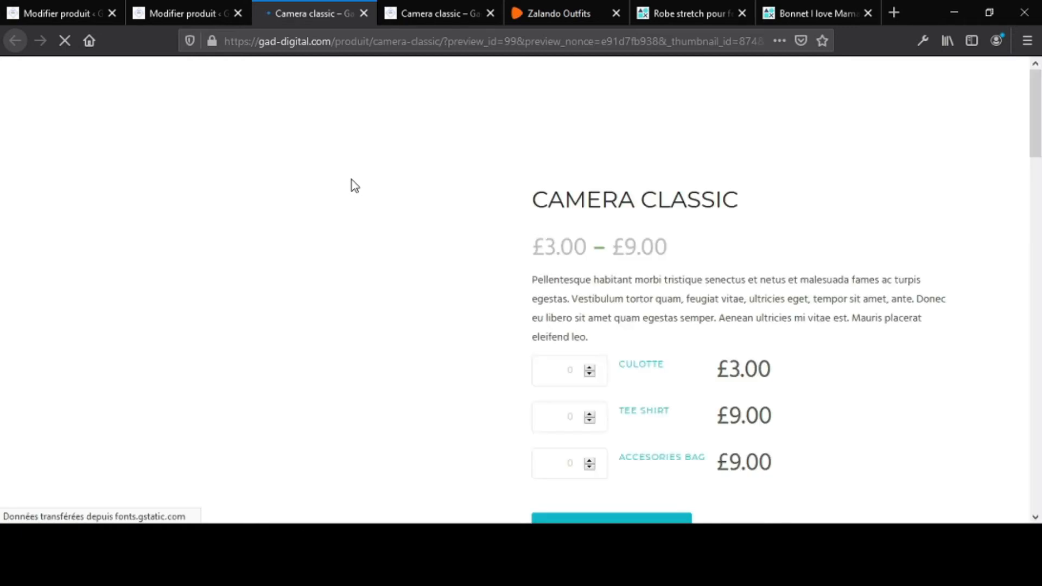
Step: Set the quantities of culotte, Tee shirt and Accesories bag to 1 each on the grouped product preview
{"action": "scroll", "coordinate": [516, 347], "scroll_direction": "down", "scroll_amount": 2}
{"action": "scroll", "coordinate": [516, 347], "scroll_direction": "down", "scroll_amount": 1}
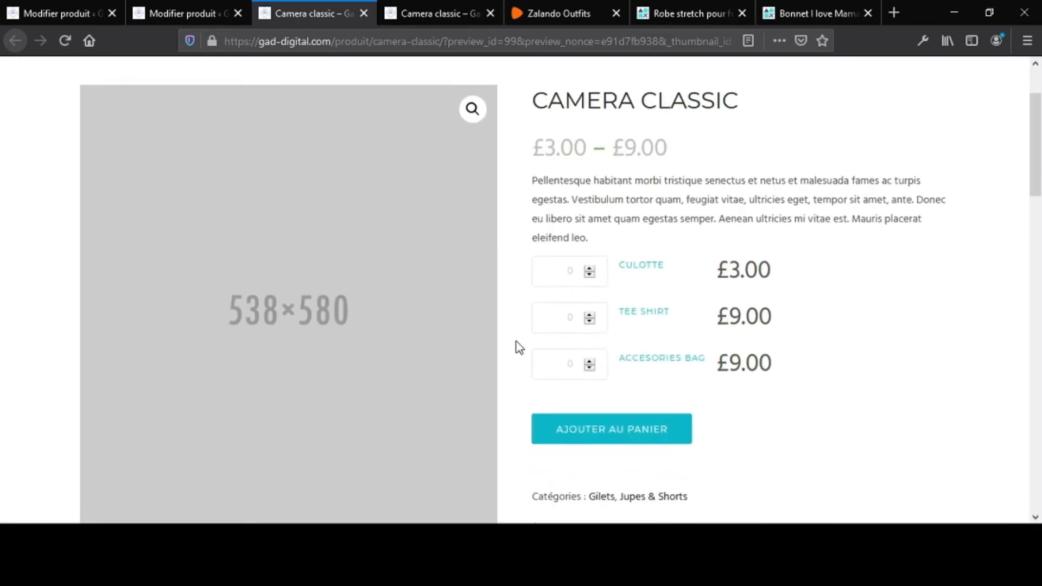
{"action": "scroll", "coordinate": [516, 347], "scroll_direction": "up", "scroll_amount": 1}
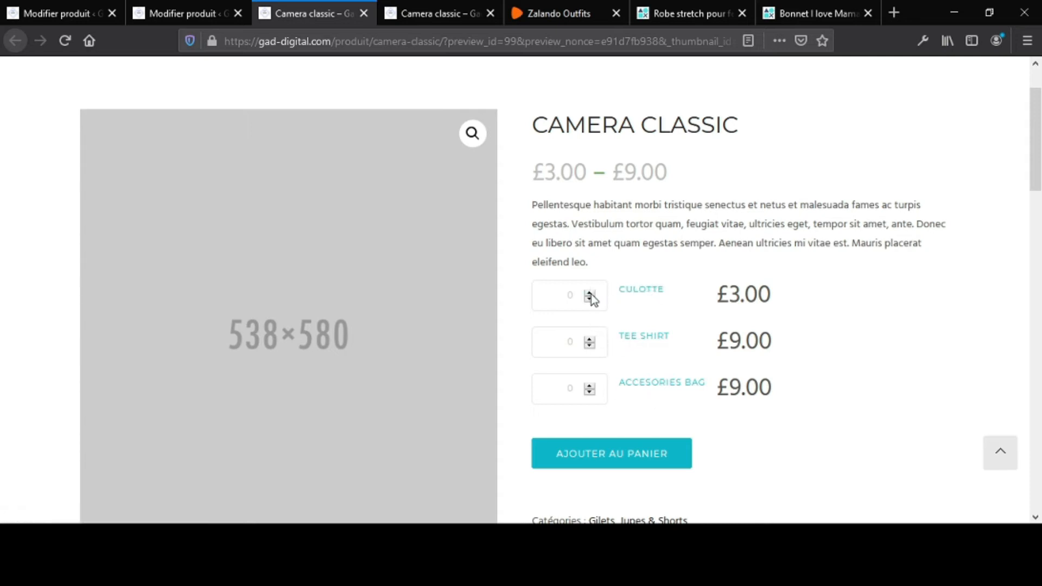
{"action": "left_click", "coordinate": [589, 339]}
Step: Review the rest of the grouped product preview and revisit the group and suggested products in the Camera classic editor
{"action": "scroll", "coordinate": [527, 411], "scroll_direction": "down", "scroll_amount": 8}
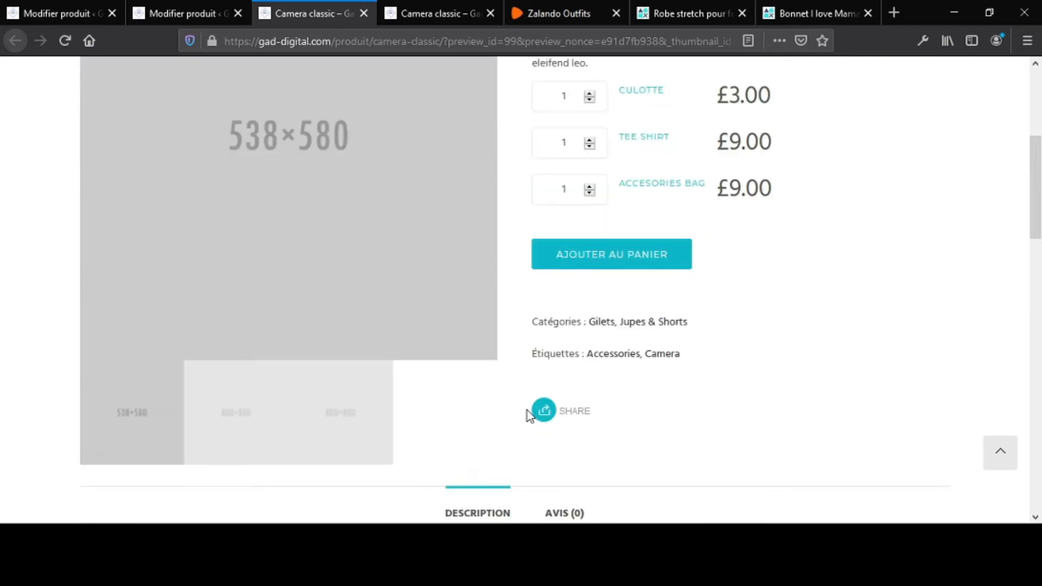
{"action": "scroll", "coordinate": [526, 410], "scroll_direction": "down", "scroll_amount": 4}
{"action": "scroll", "coordinate": [526, 410], "scroll_direction": "up", "scroll_amount": 6}
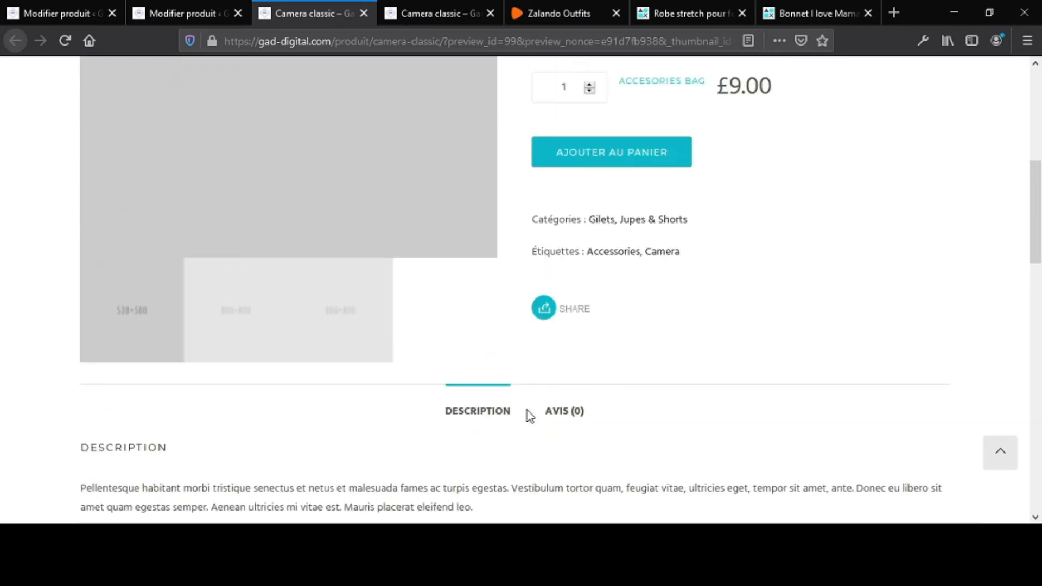
{"action": "scroll", "coordinate": [527, 410], "scroll_direction": "down", "scroll_amount": 4}
{"action": "scroll", "coordinate": [526, 410], "scroll_direction": "down", "scroll_amount": 2}
{"action": "scroll", "coordinate": [526, 410], "scroll_direction": "up", "scroll_amount": 10}
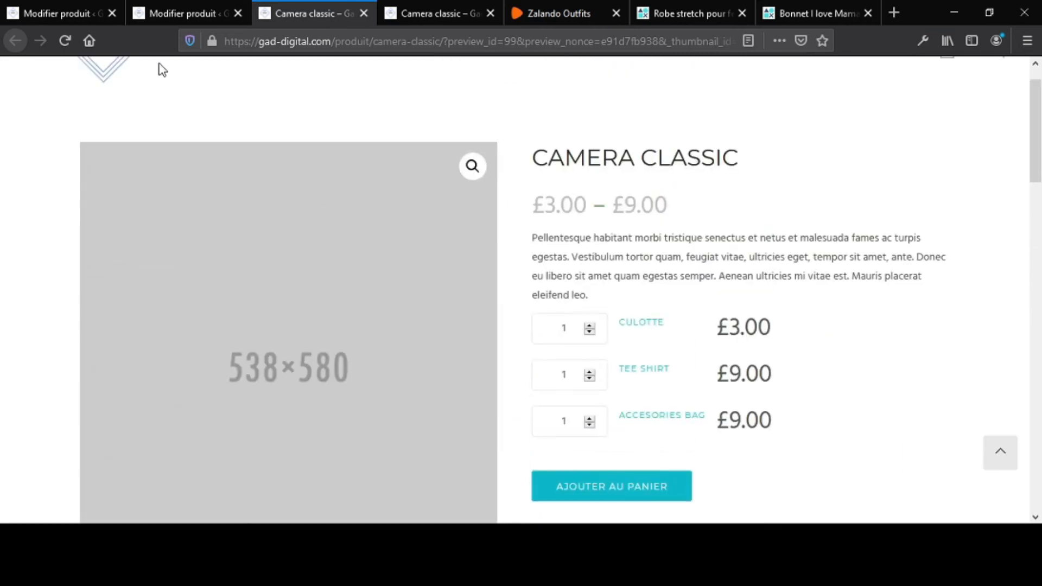
{"action": "left_click", "coordinate": [165, 14]}
{"action": "scroll", "coordinate": [361, 344], "scroll_direction": "down", "scroll_amount": 10}
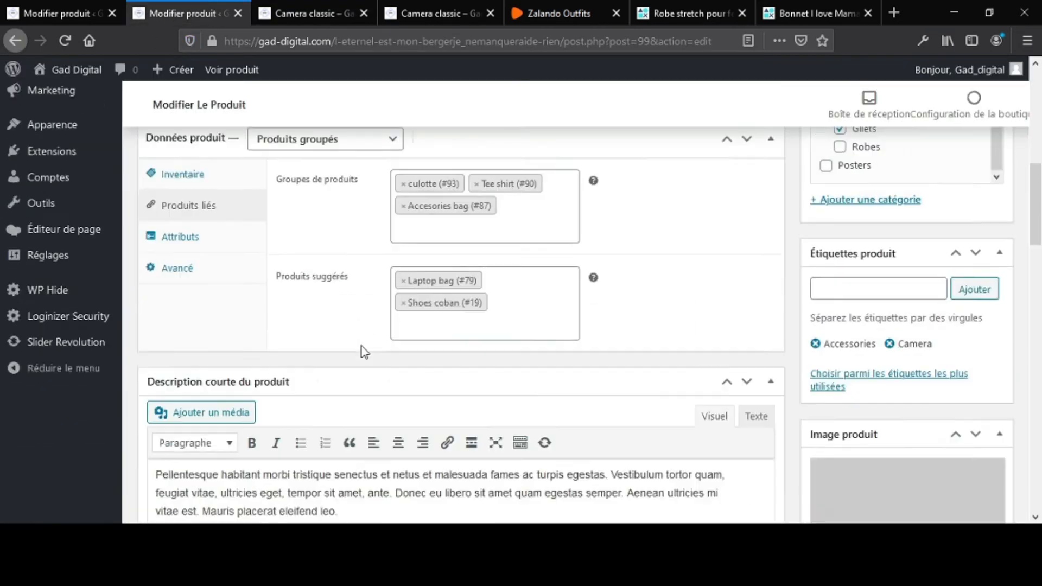
{"action": "scroll", "coordinate": [361, 345], "scroll_direction": "up", "scroll_amount": 1}
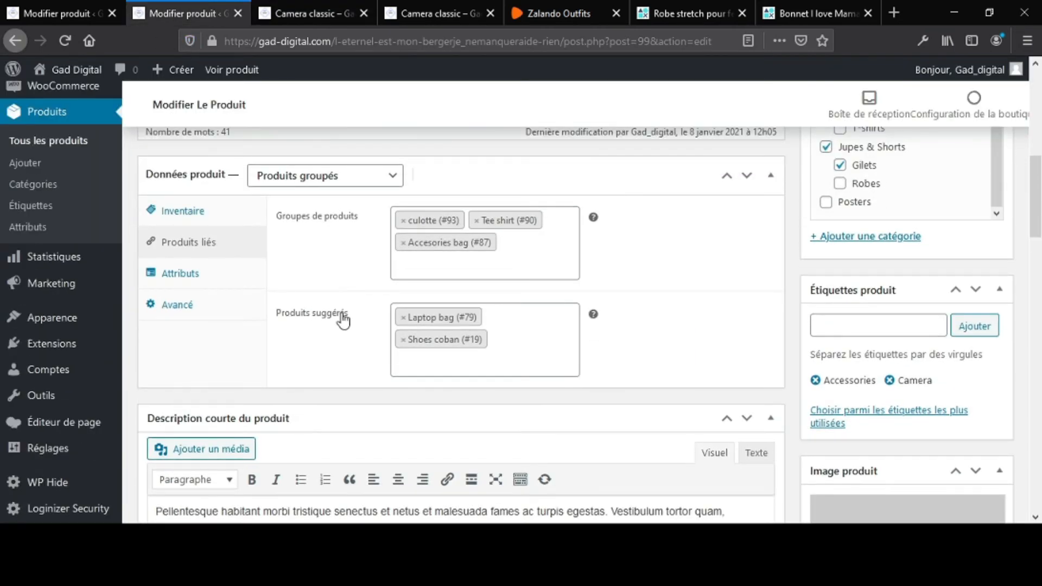
Step: Examine the "Vous aimerez peut-être aussi" suggestions and the "Produits apparentés" section on the Camera classic preview
{"action": "left_click", "coordinate": [330, 12]}
{"action": "scroll", "coordinate": [502, 449], "scroll_direction": "down", "scroll_amount": 15}
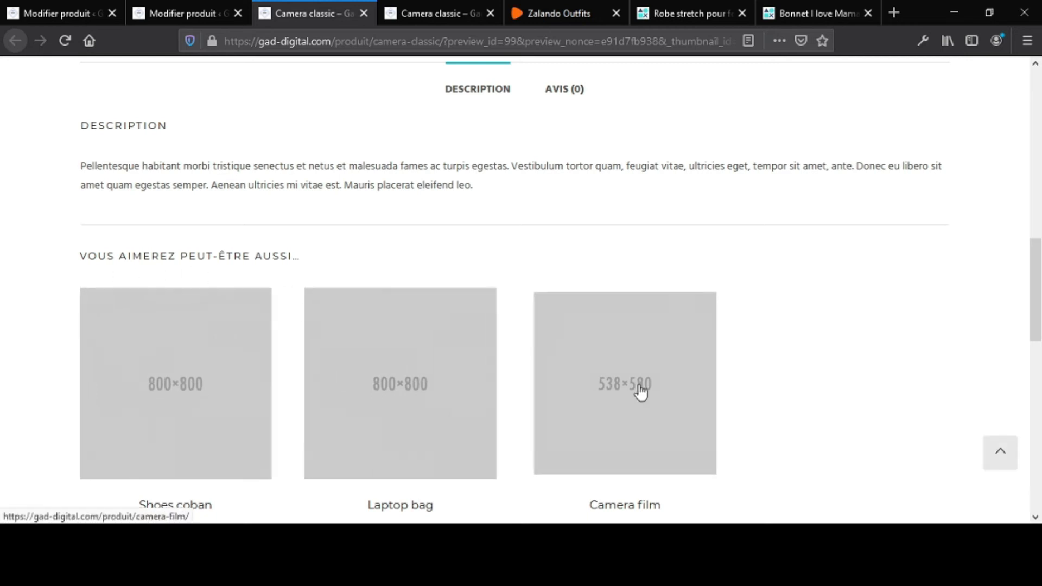
{"action": "scroll", "coordinate": [363, 381], "scroll_direction": "down", "scroll_amount": 4}
{"action": "scroll", "coordinate": [362, 381], "scroll_direction": "up", "scroll_amount": 2}
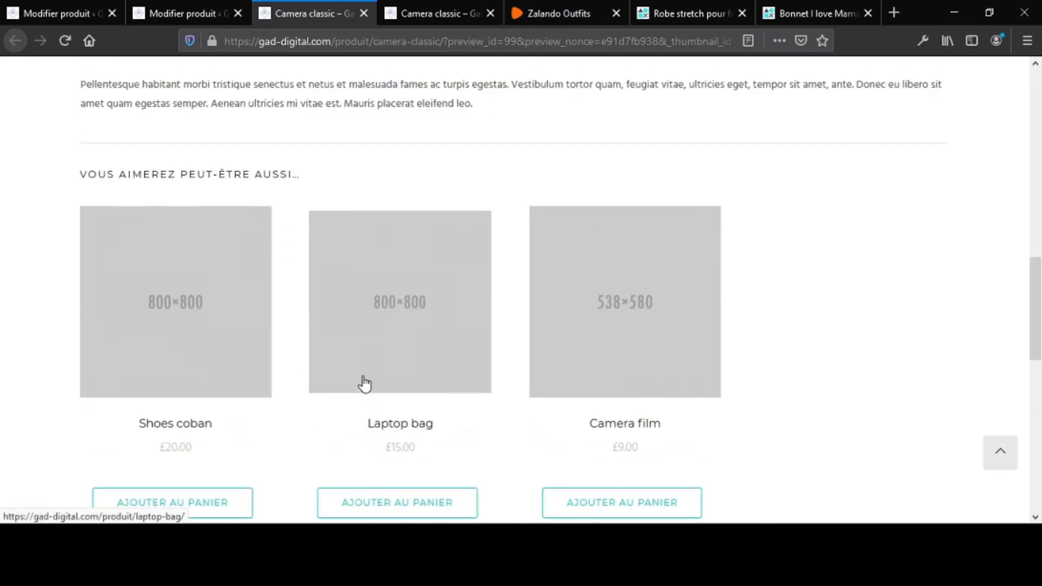
{"action": "scroll", "coordinate": [363, 384], "scroll_direction": "down", "scroll_amount": 1}
{"action": "scroll", "coordinate": [203, 394], "scroll_direction": "down", "scroll_amount": 2}
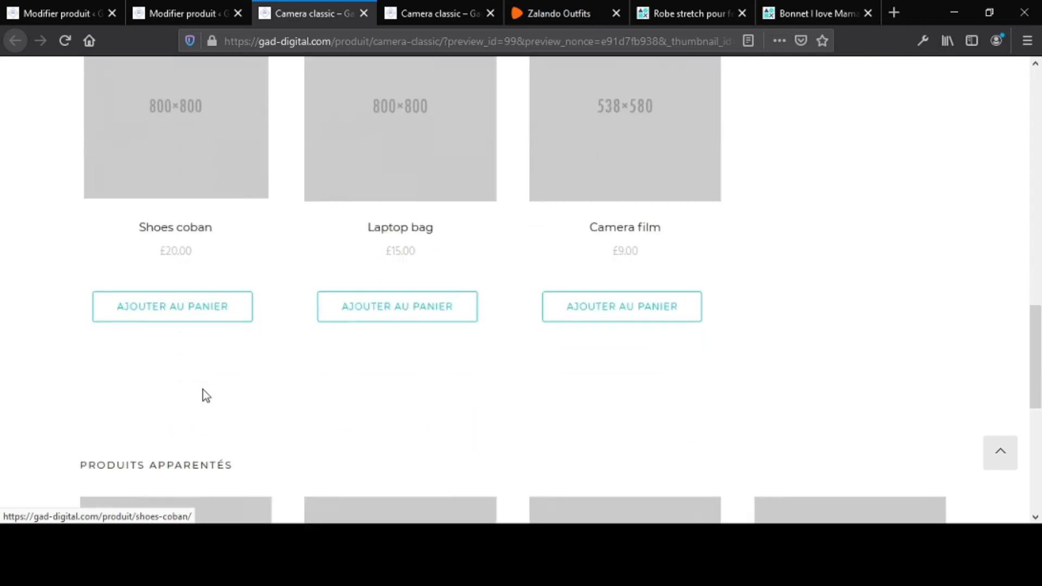
{"action": "scroll", "coordinate": [203, 395], "scroll_direction": "down", "scroll_amount": 5}
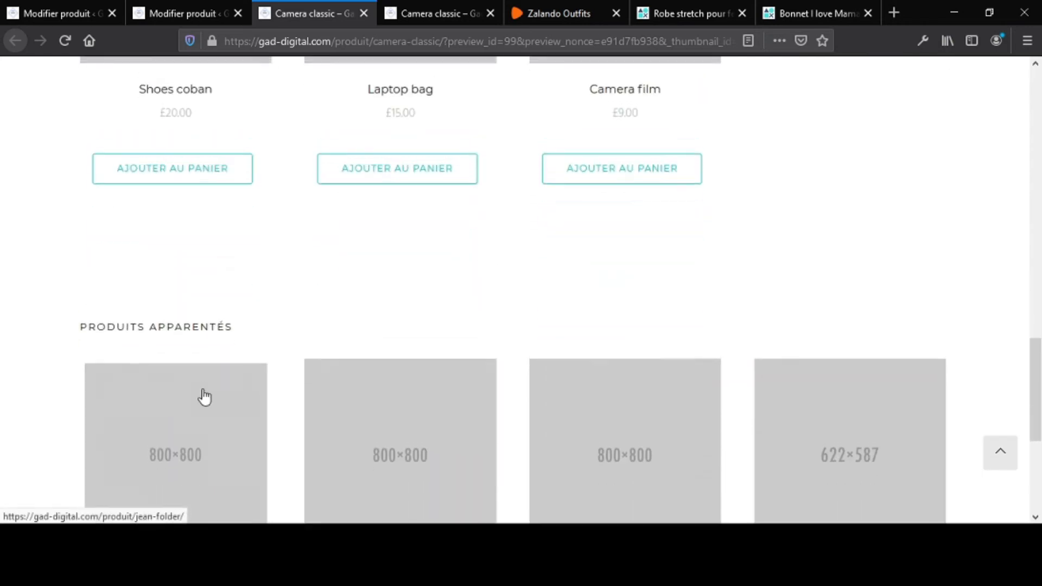
{"action": "scroll", "coordinate": [204, 397], "scroll_direction": "up", "scroll_amount": 15}
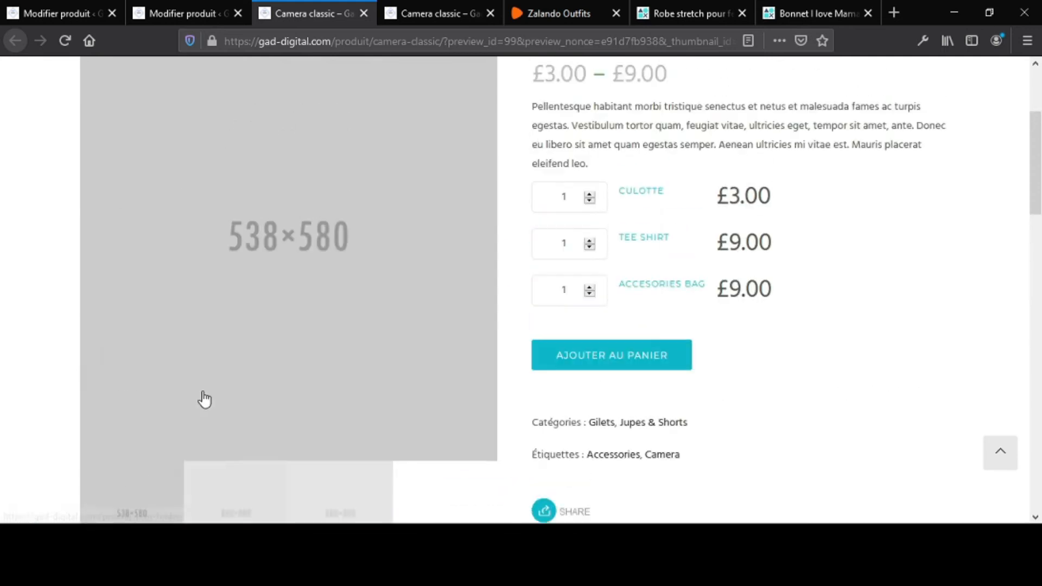
{"action": "scroll", "coordinate": [197, 400], "scroll_direction": "down", "scroll_amount": 10}
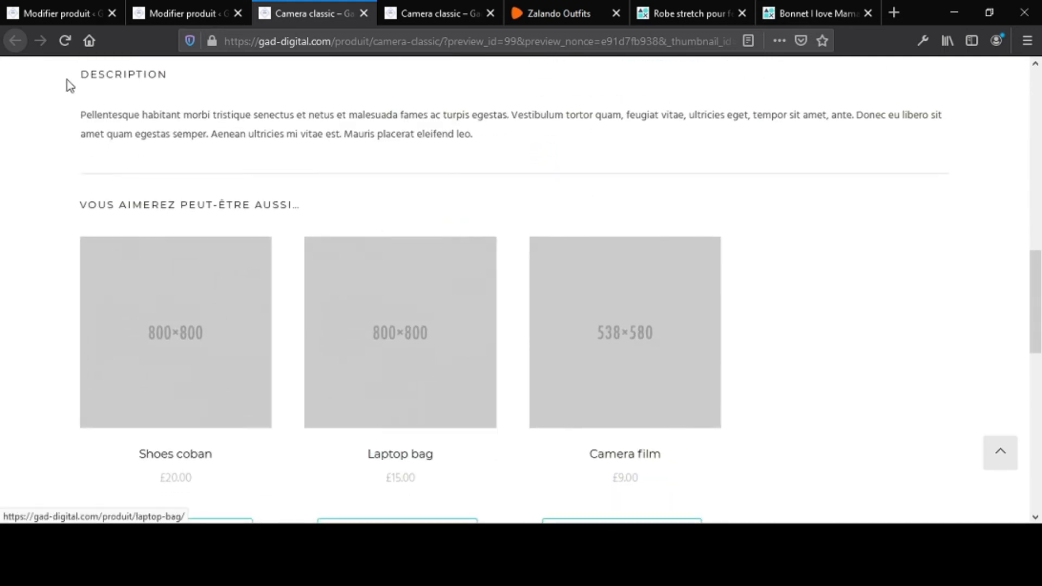
{"action": "scroll", "coordinate": [70, 85], "scroll_direction": "up", "scroll_amount": 3}
Step: Return to the Camera classic editor and change the product type to Produit externe/affiliation
{"action": "left_click", "coordinate": [194, 14]}
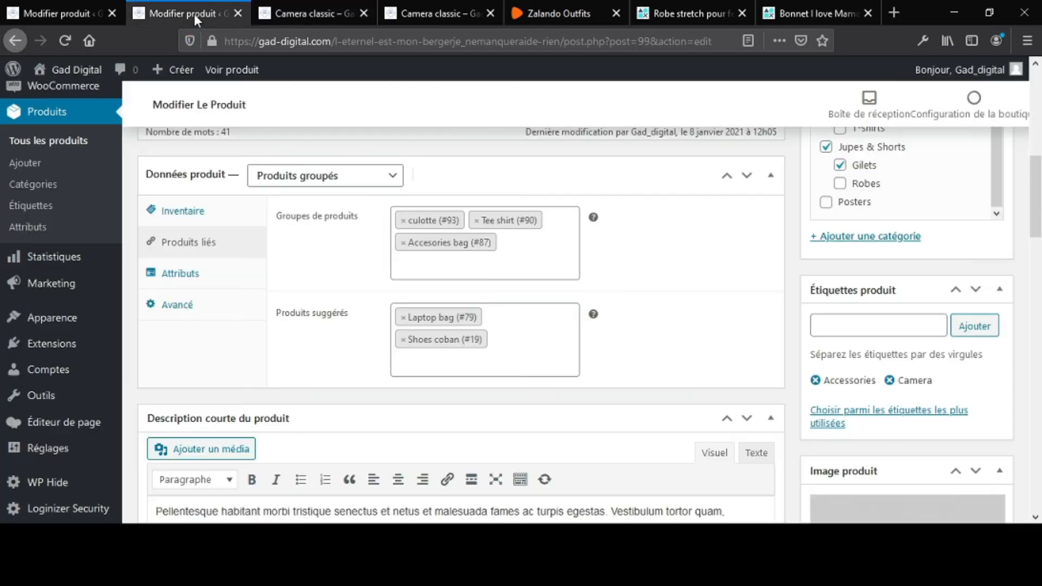
{"action": "scroll", "coordinate": [367, 318], "scroll_direction": "up", "scroll_amount": 3}
{"action": "scroll", "coordinate": [363, 315], "scroll_direction": "down", "scroll_amount": 1}
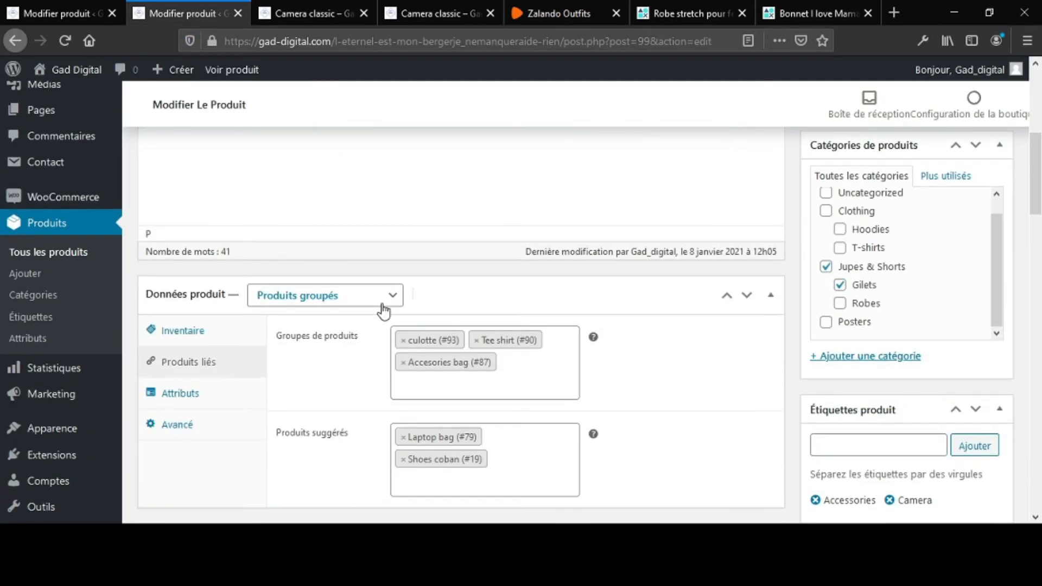
{"action": "left_click", "coordinate": [387, 306]}
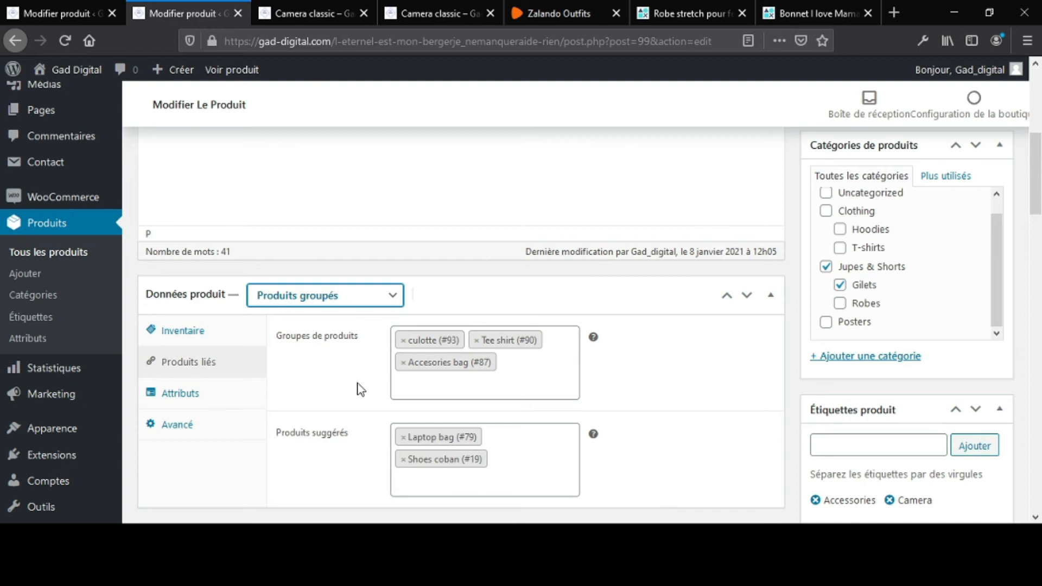
{"action": "key", "text": "Down"}
{"action": "scroll", "coordinate": [356, 425], "scroll_direction": "down", "scroll_amount": 1}
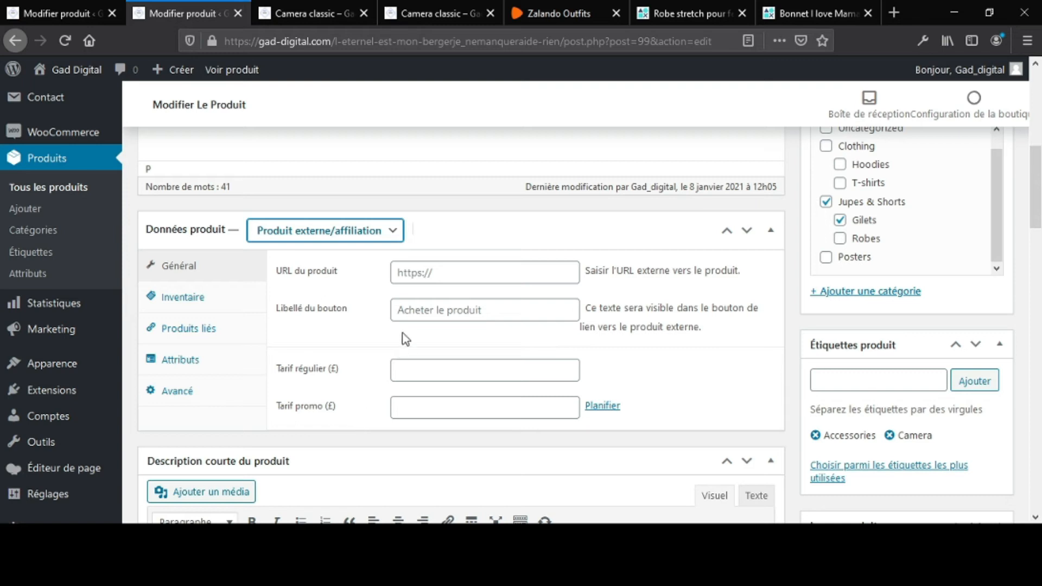
Step: Visit the external product URL field and set the button label to "acheter"
{"action": "left_click", "coordinate": [422, 274]}
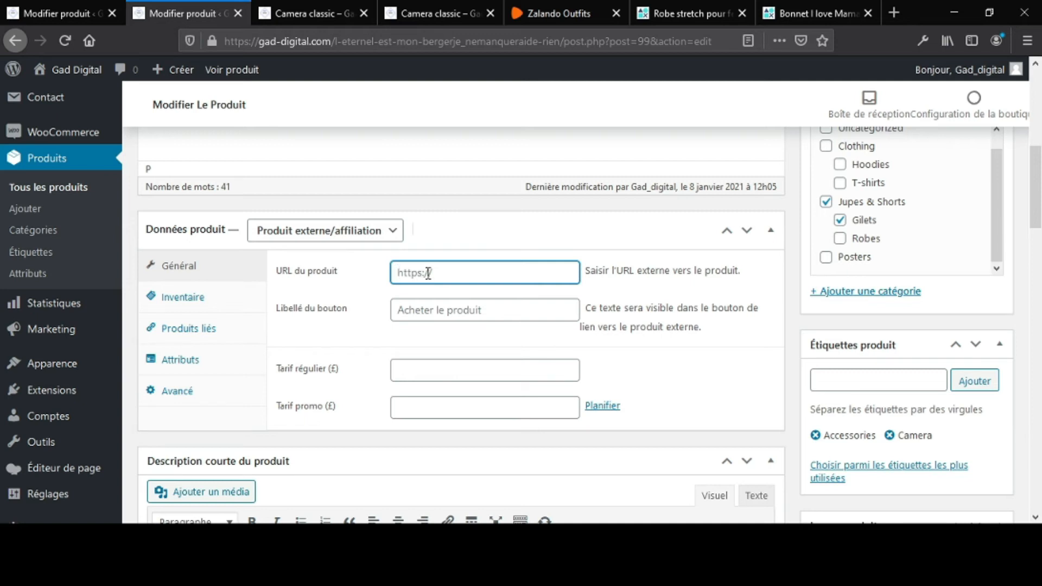
{"action": "left_click", "coordinate": [418, 314]}
{"action": "type", "text": "acheter"}
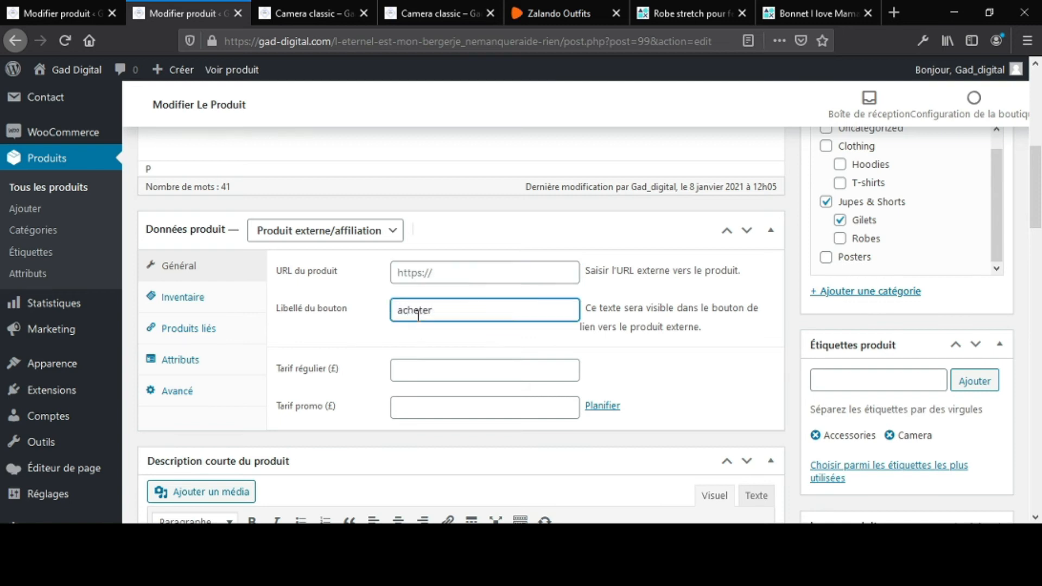
{"action": "left_click", "coordinate": [388, 334]}
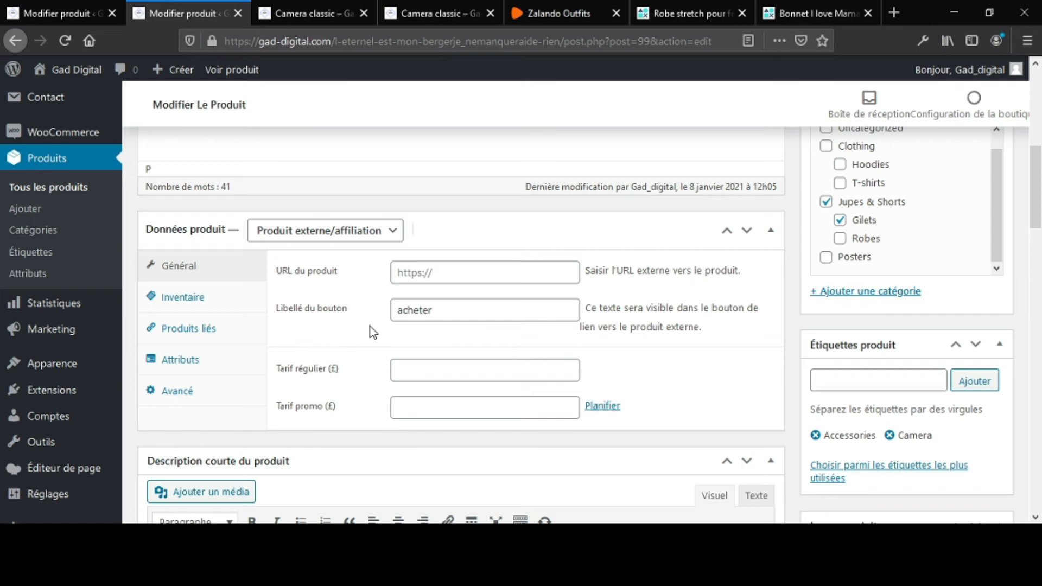
Step: Change the Camera classic product type to Produit variable
{"action": "left_click", "coordinate": [388, 231]}
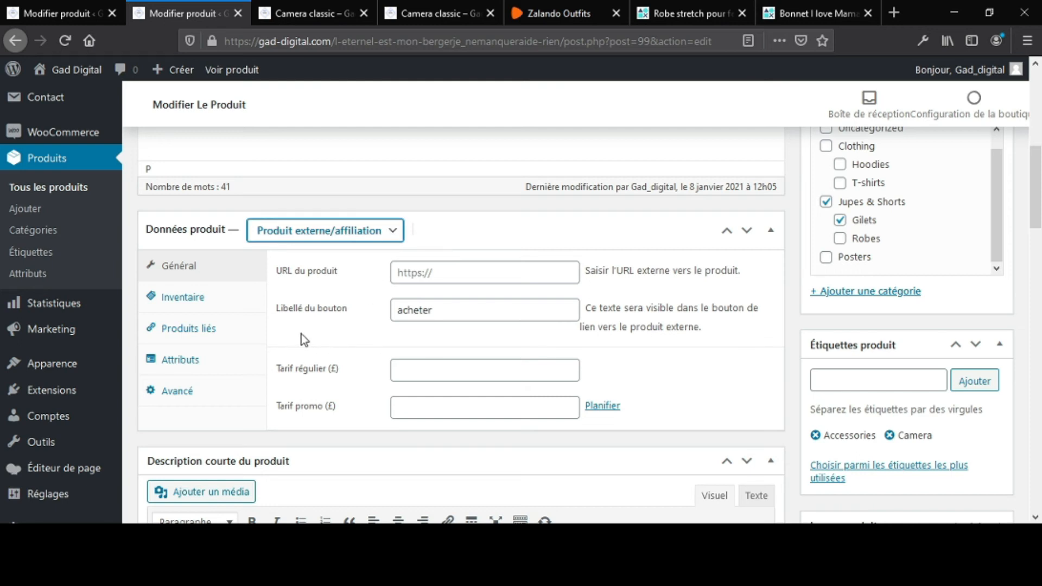
{"action": "key", "text": "Down"}
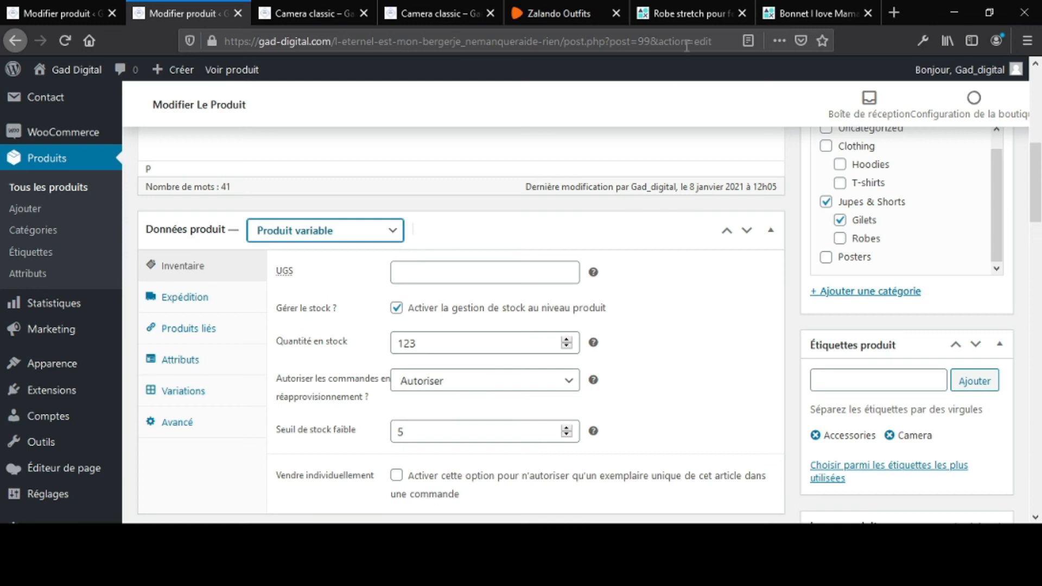
Step: On the "Robe stretch pour femmes enceintes" shop page, choose color Red and size XL and review the selected variation
{"action": "left_click", "coordinate": [692, 16]}
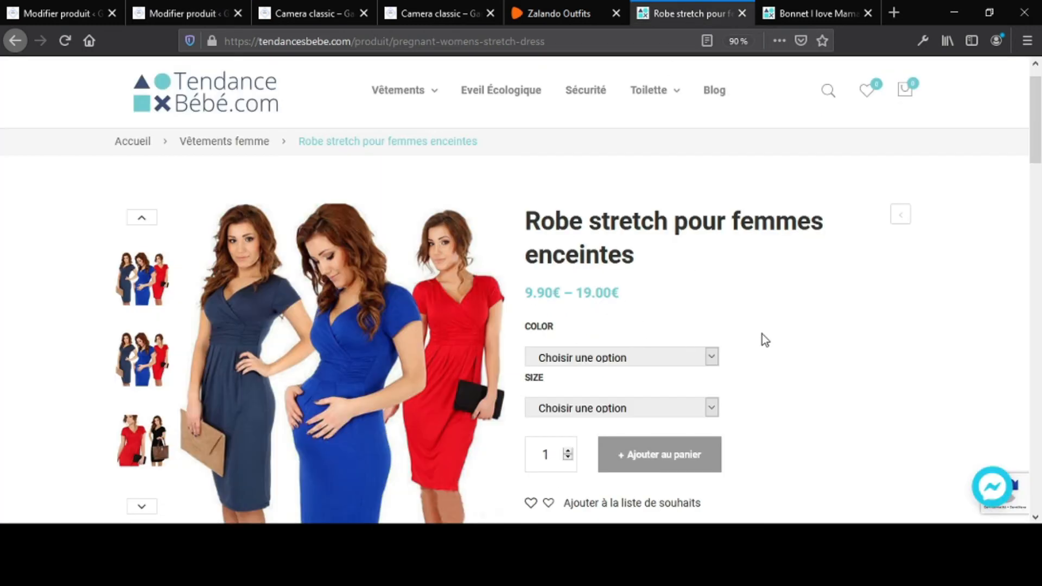
{"action": "scroll", "coordinate": [762, 334], "scroll_direction": "down", "scroll_amount": 2}
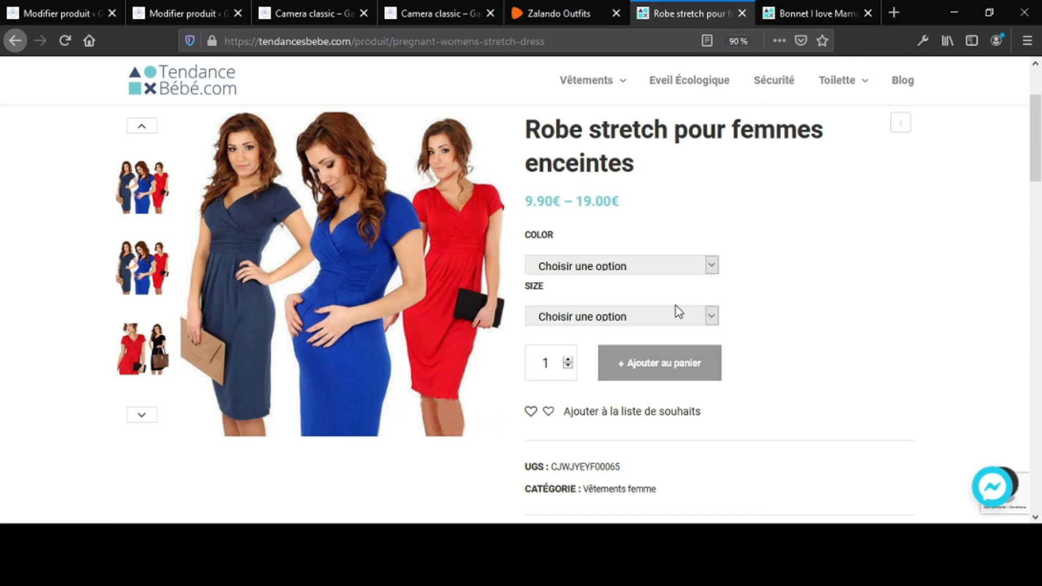
{"action": "left_click", "coordinate": [678, 312]}
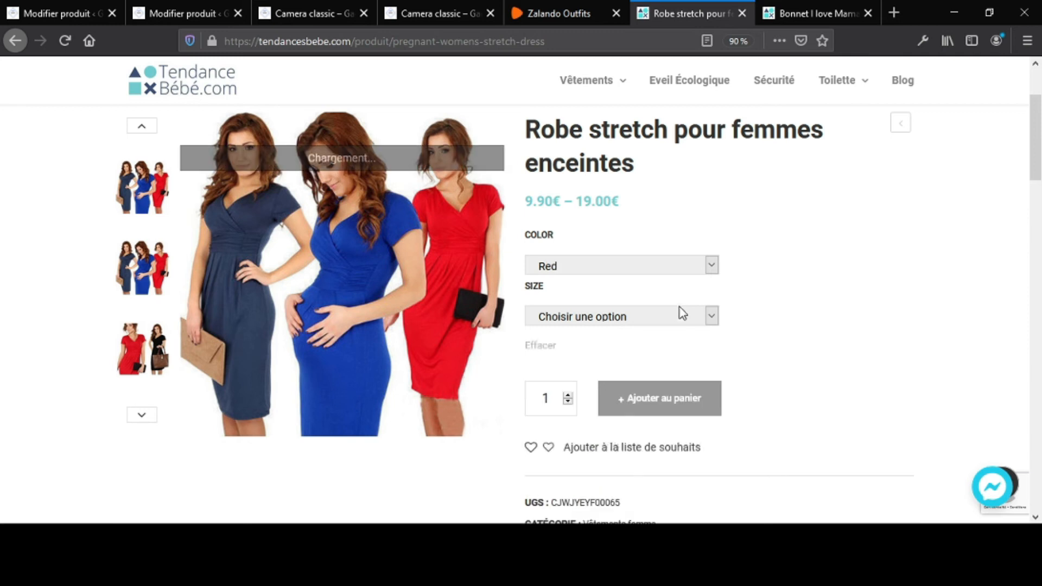
{"action": "left_click", "coordinate": [663, 372]}
{"action": "scroll", "coordinate": [795, 362], "scroll_direction": "down", "scroll_amount": 3}
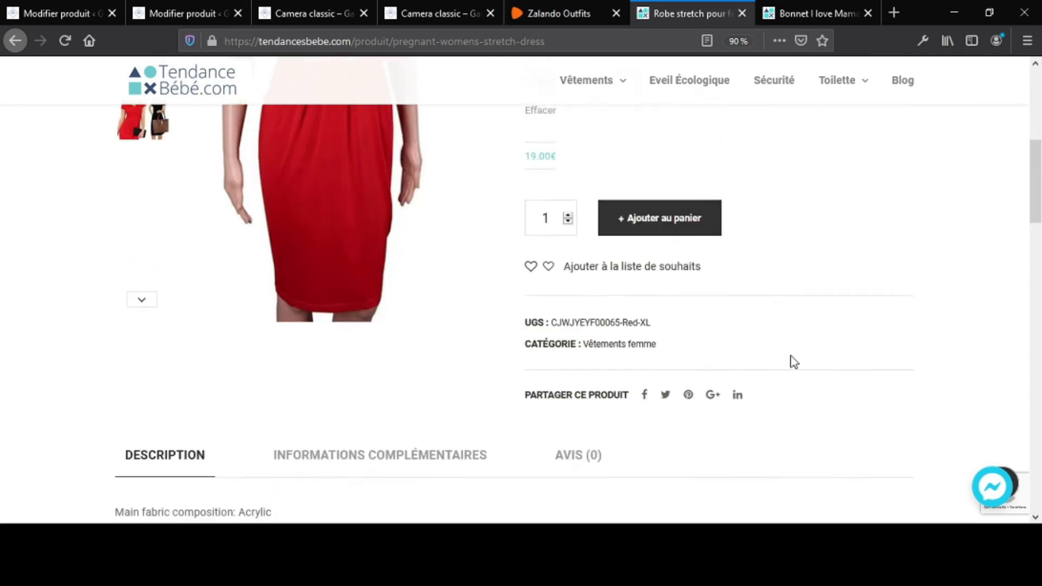
{"action": "scroll", "coordinate": [792, 362], "scroll_direction": "up", "scroll_amount": 3}
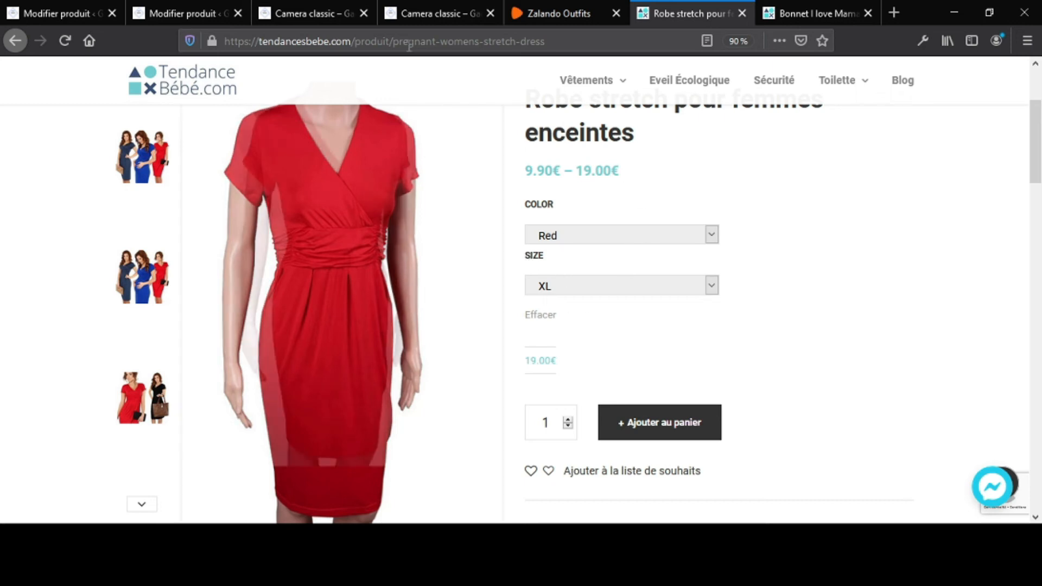
Step: Return to the Camera classic editor and view the variable product's Attributs and Variations settings
{"action": "left_click", "coordinate": [285, 12]}
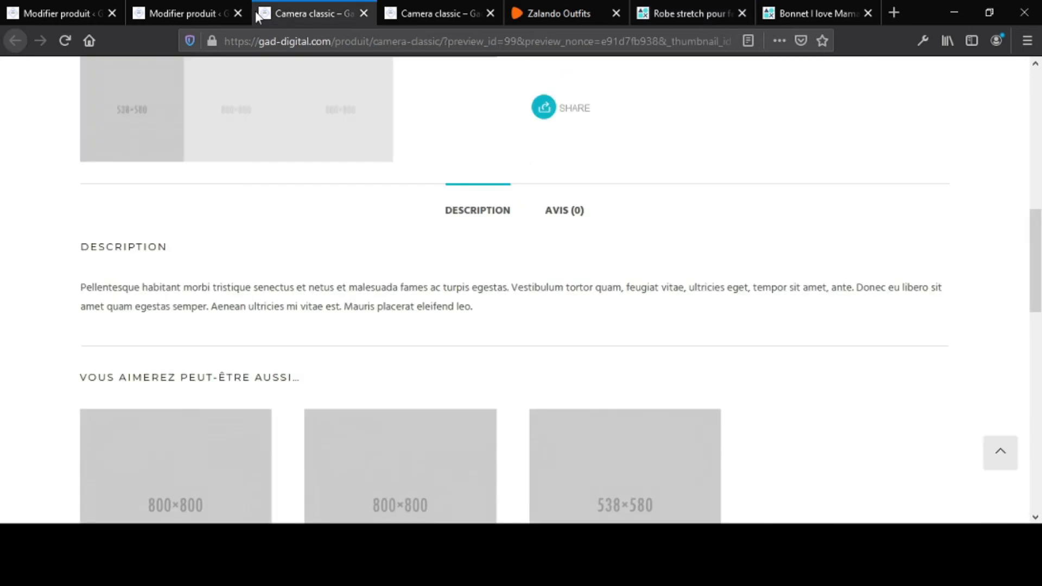
{"action": "left_click", "coordinate": [206, 8]}
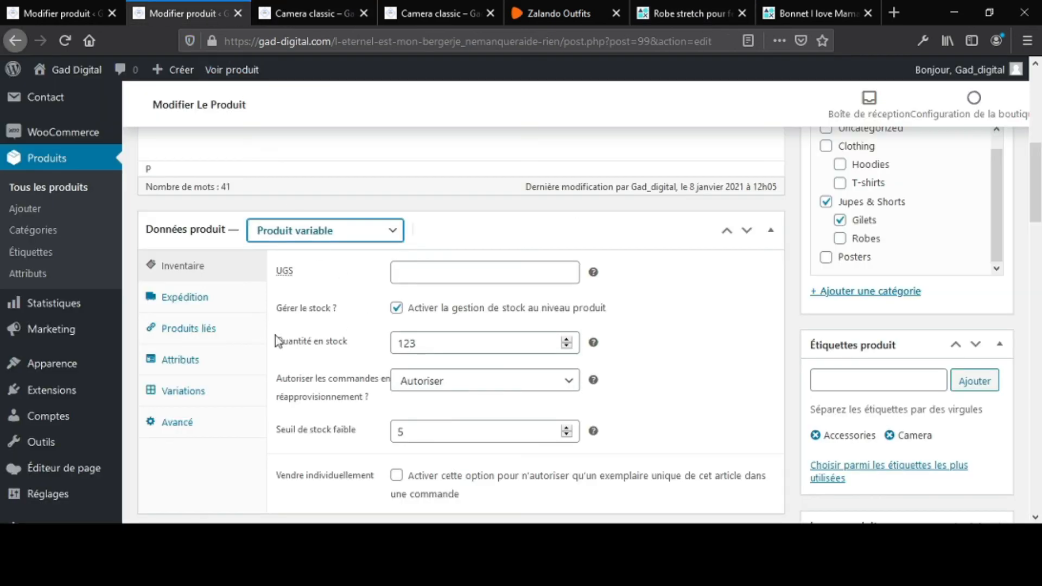
{"action": "left_click", "coordinate": [178, 363]}
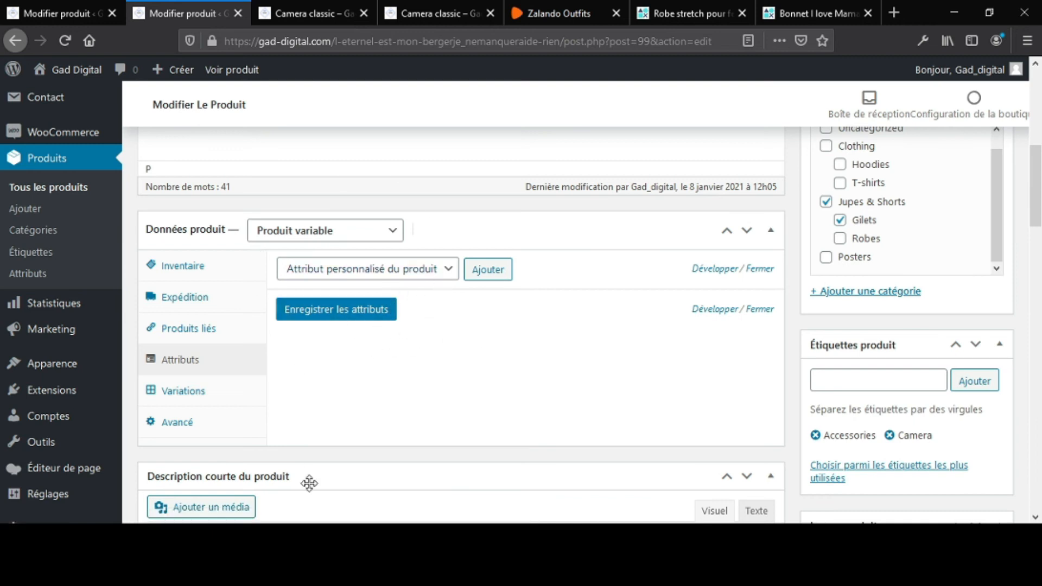
{"action": "left_click", "coordinate": [185, 391]}
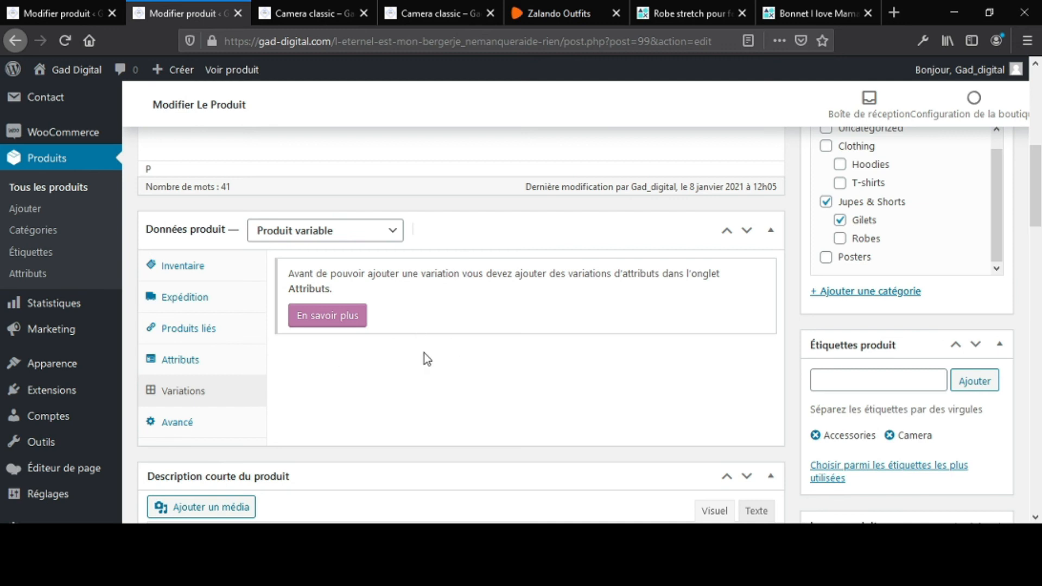
Step: Revisit the variable product's Inventaire settings and look over the product type choices, keeping Produit variable
{"action": "scroll", "coordinate": [206, 266], "scroll_direction": "up", "scroll_amount": 4}
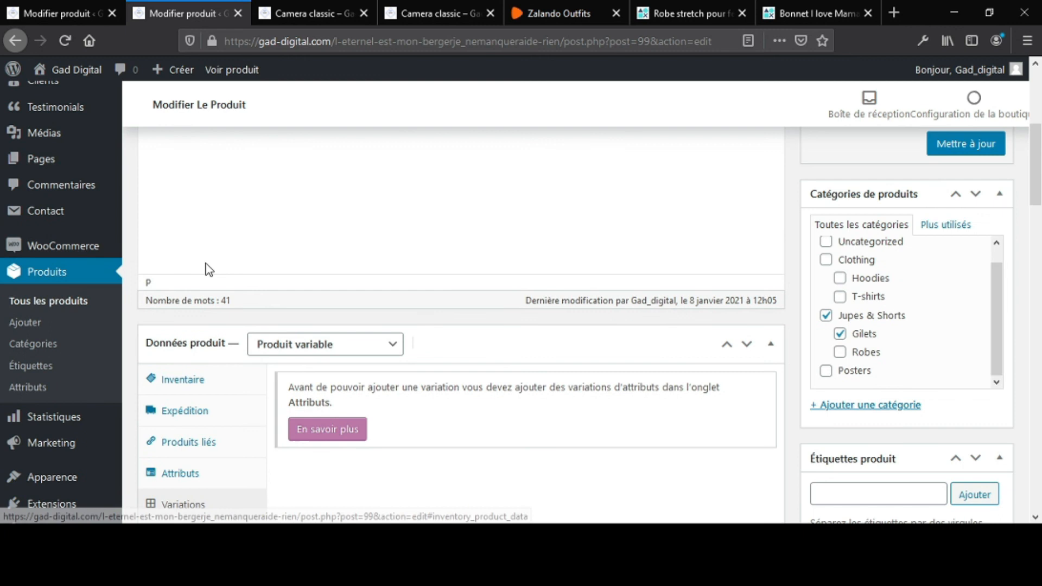
{"action": "scroll", "coordinate": [206, 266], "scroll_direction": "down", "scroll_amount": 3}
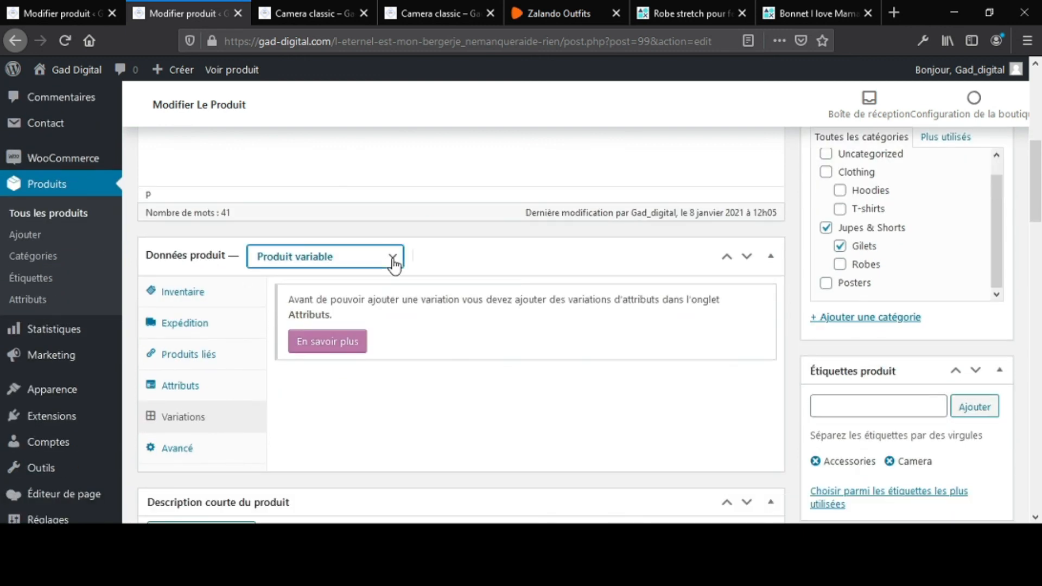
{"action": "left_click", "coordinate": [210, 305]}
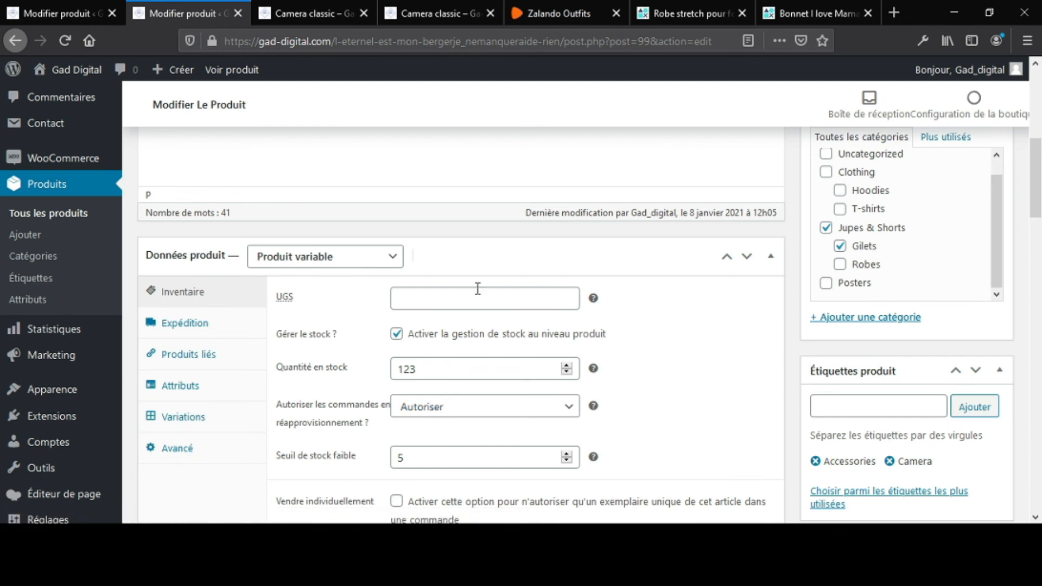
{"action": "left_click", "coordinate": [400, 263]}
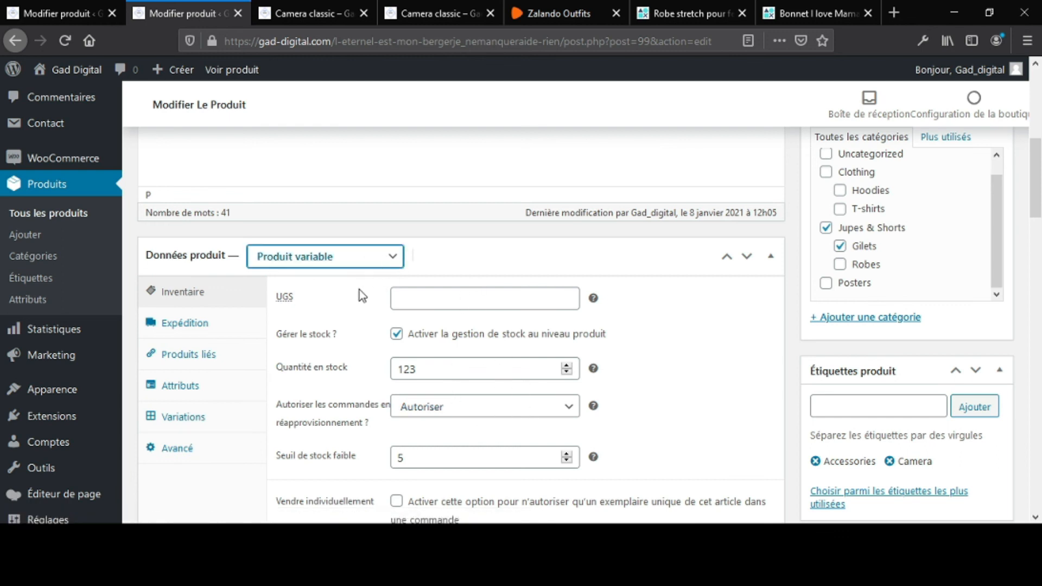
{"action": "left_click", "coordinate": [360, 297]}
Step: Find the "Description courte du produit" section and highlight its whole text
{"action": "scroll", "coordinate": [720, 350], "scroll_direction": "down", "scroll_amount": 5}
{"action": "scroll", "coordinate": [721, 347], "scroll_direction": "down", "scroll_amount": 8}
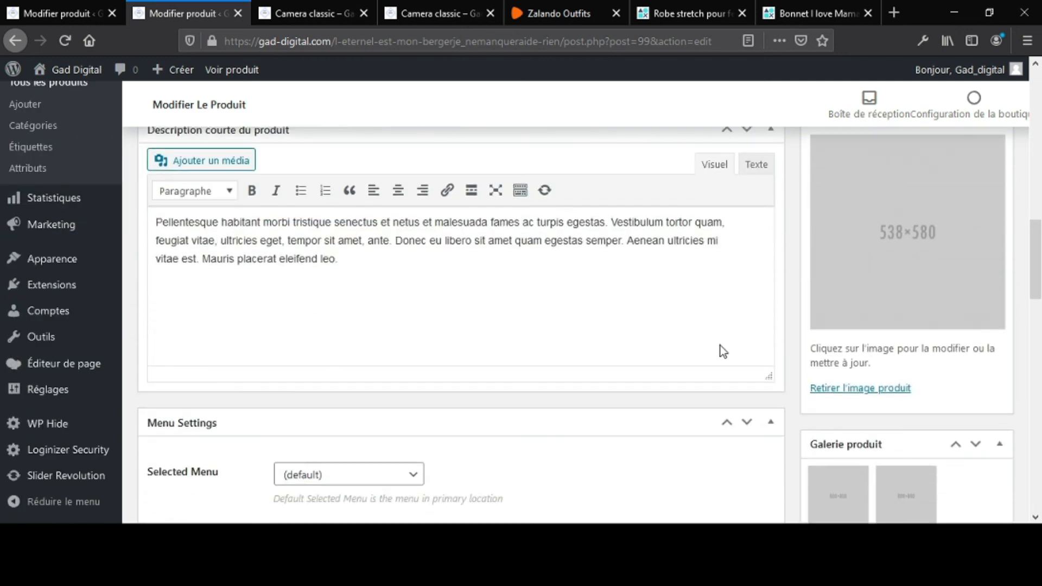
{"action": "scroll", "coordinate": [721, 346], "scroll_direction": "up", "scroll_amount": 6}
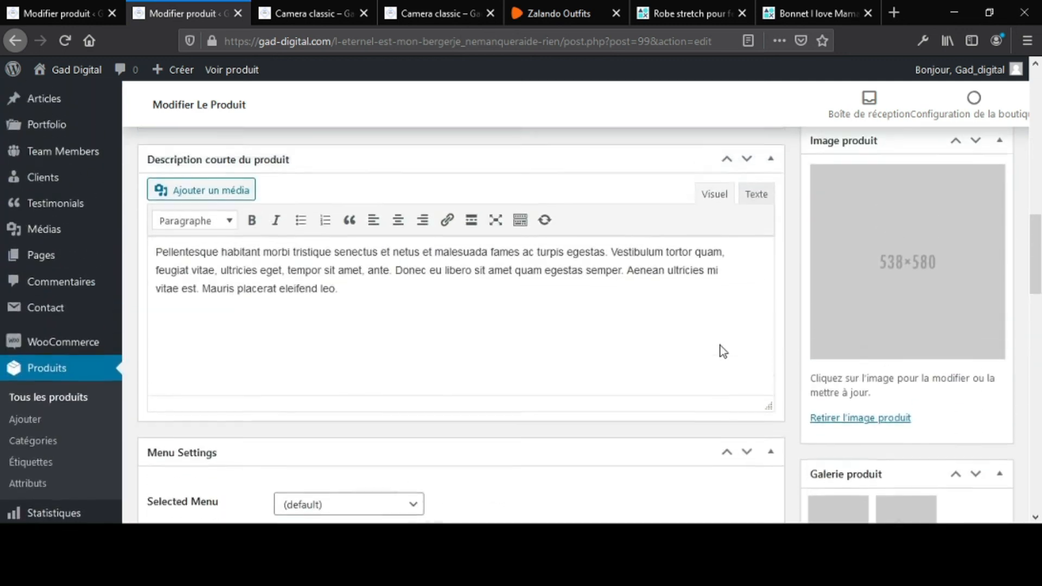
{"action": "left_click_drag", "start_coordinate": [334, 304], "coordinate": [138, 261]}
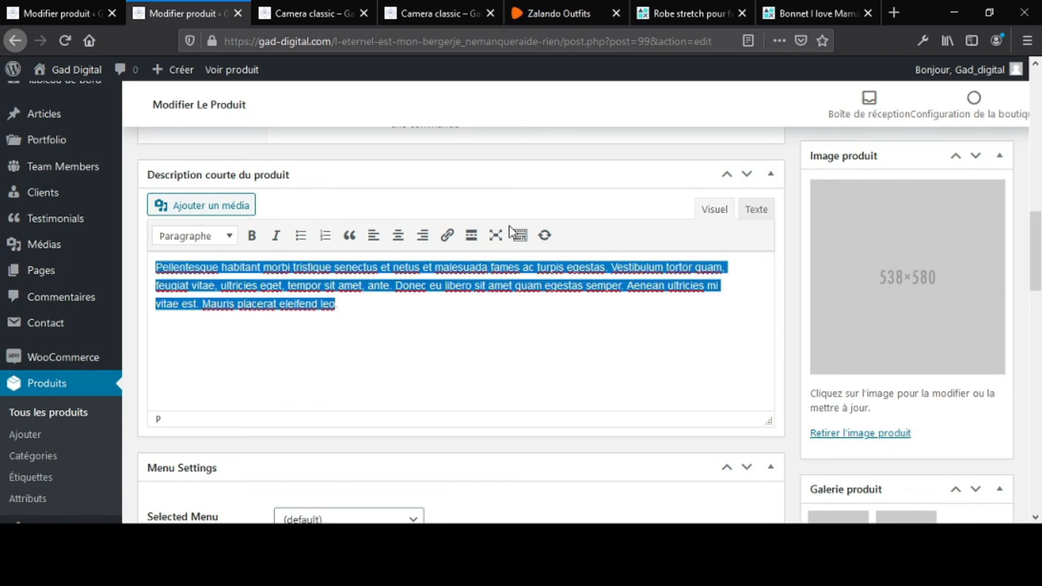
Step: On the "Bonnet I love Mama noir" shop page, highlight the short description and compare it with the full Description section
{"action": "left_click", "coordinate": [803, 8]}
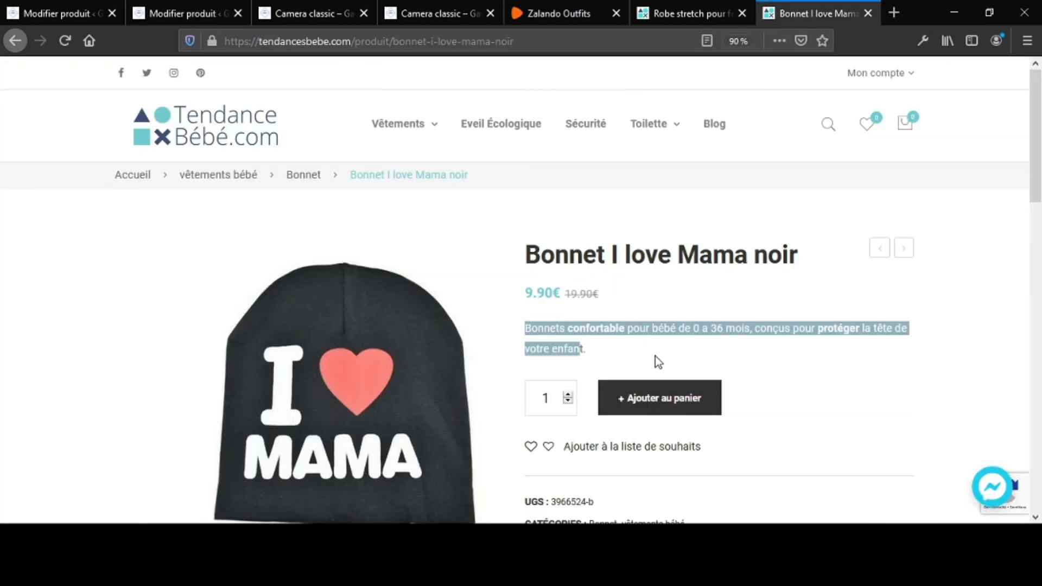
{"action": "left_click_drag", "start_coordinate": [601, 350], "coordinate": [524, 320]}
{"action": "scroll", "coordinate": [527, 326], "scroll_direction": "down", "scroll_amount": 3}
{"action": "left_click", "coordinate": [676, 313]}
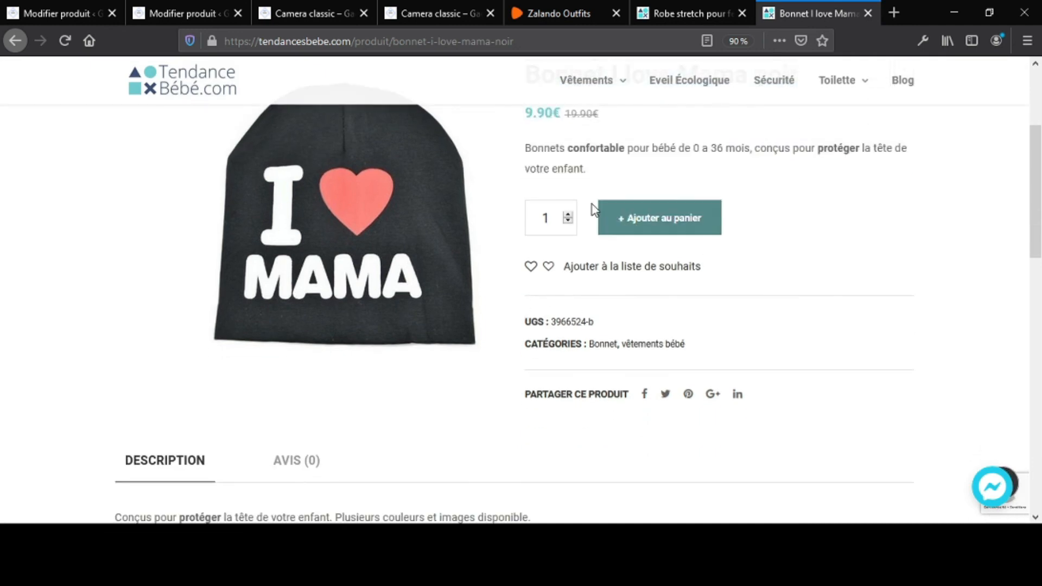
{"action": "left_click_drag", "start_coordinate": [525, 148], "coordinate": [585, 168]}
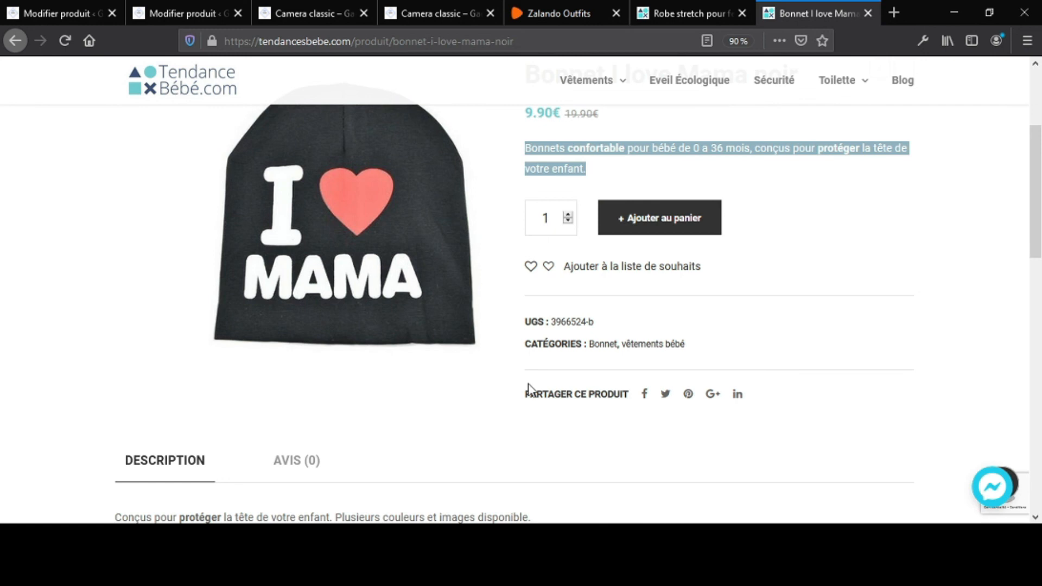
{"action": "scroll", "coordinate": [526, 389], "scroll_direction": "down", "scroll_amount": 3}
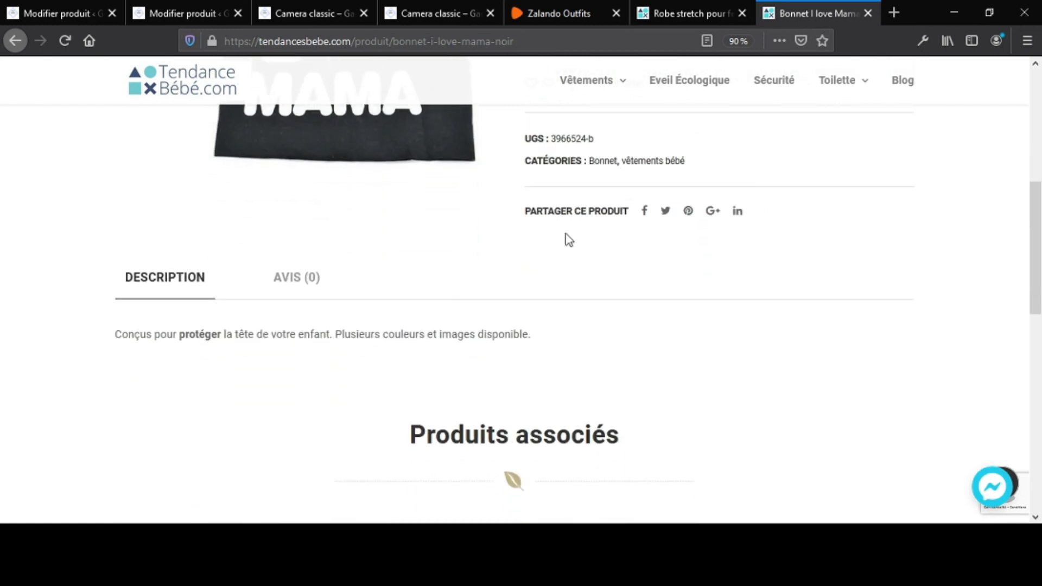
{"action": "scroll", "coordinate": [564, 238], "scroll_direction": "up", "scroll_amount": 2}
Step: Return to the Camera classic editor, revisit the short description, and highlight the full text of the main product description
{"action": "left_click", "coordinate": [201, 12]}
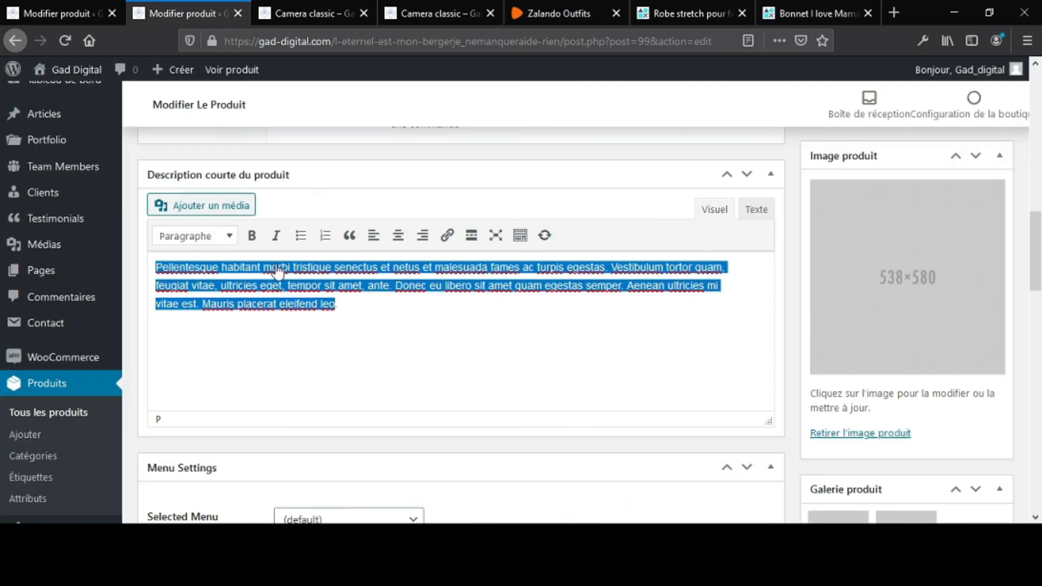
{"action": "scroll", "coordinate": [295, 281], "scroll_direction": "up", "scroll_amount": 6}
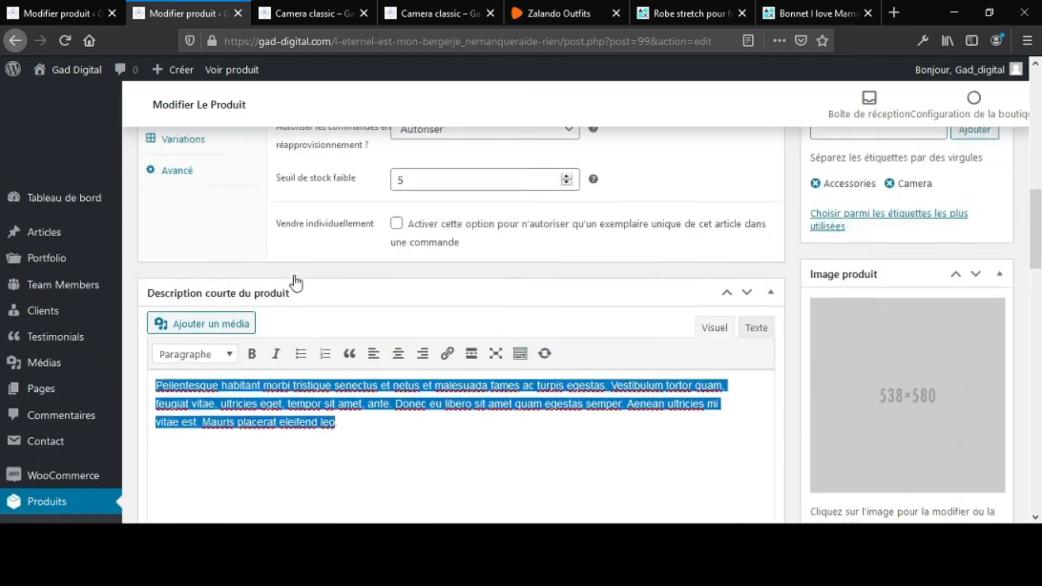
{"action": "scroll", "coordinate": [294, 275], "scroll_direction": "down", "scroll_amount": 5}
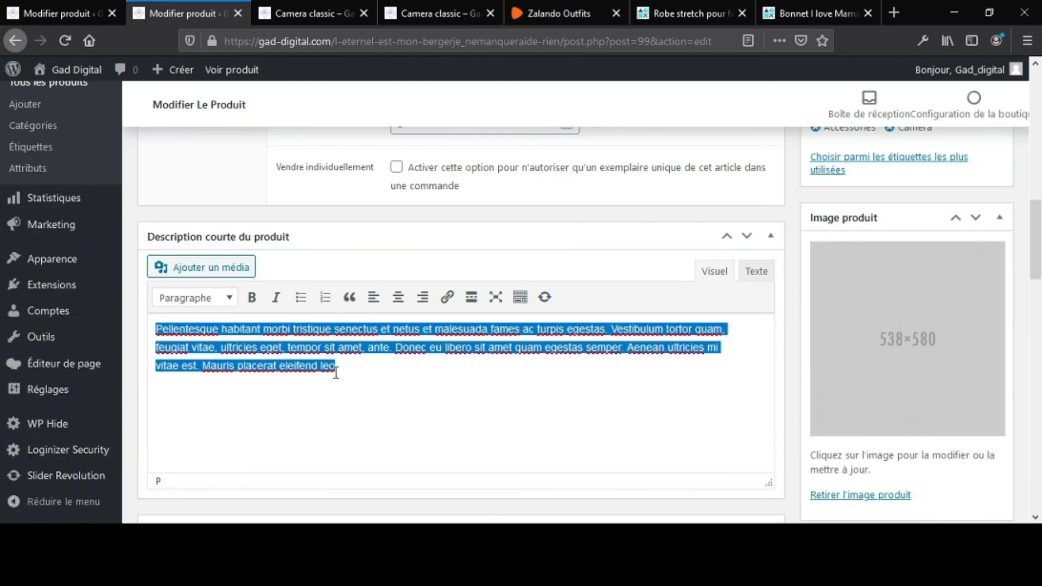
{"action": "scroll", "coordinate": [341, 371], "scroll_direction": "up", "scroll_amount": 10}
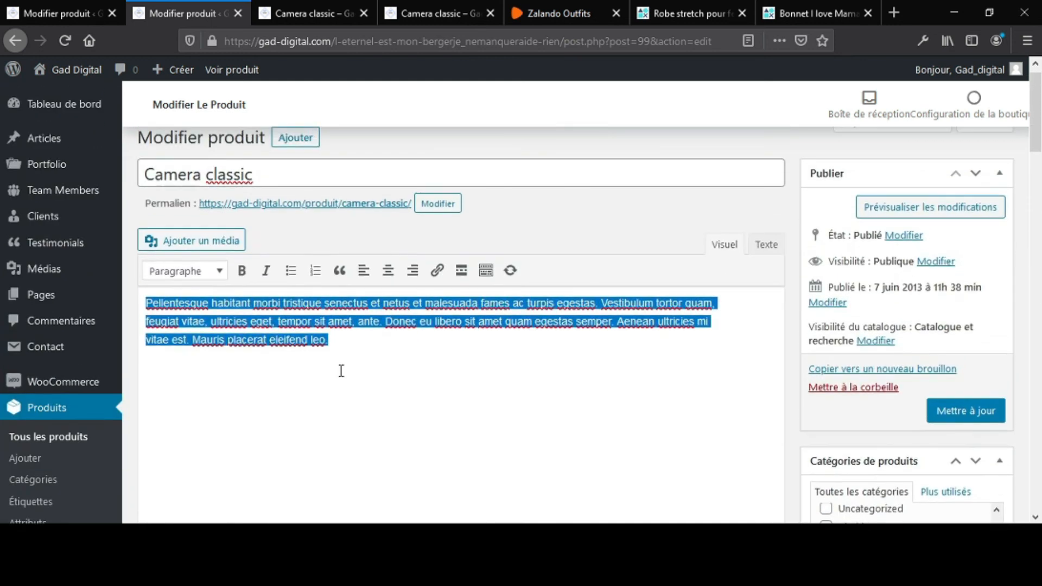
{"action": "left_click", "coordinate": [340, 341]}
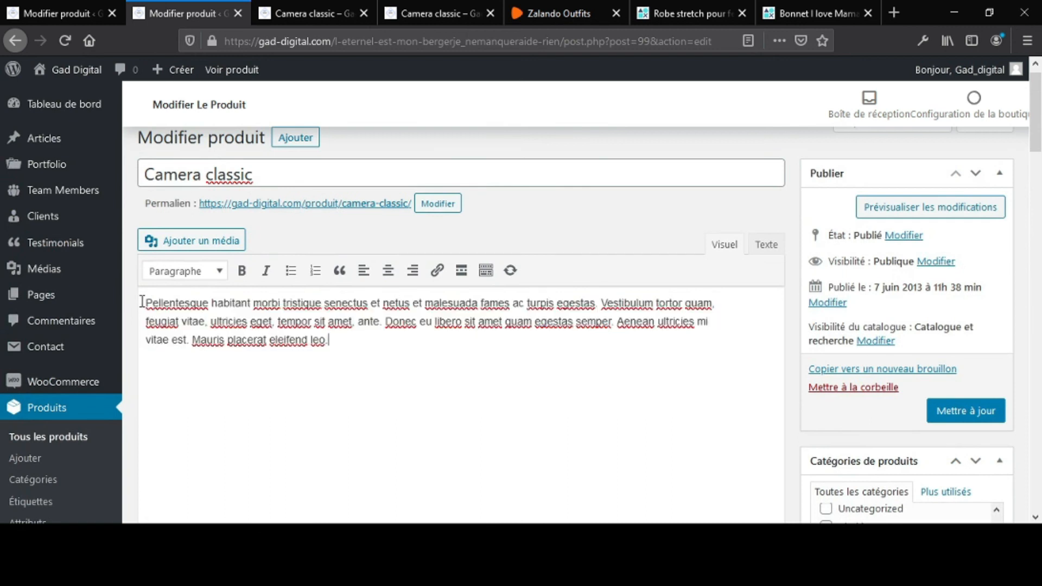
{"action": "left_click_drag", "start_coordinate": [145, 302], "coordinate": [365, 342]}
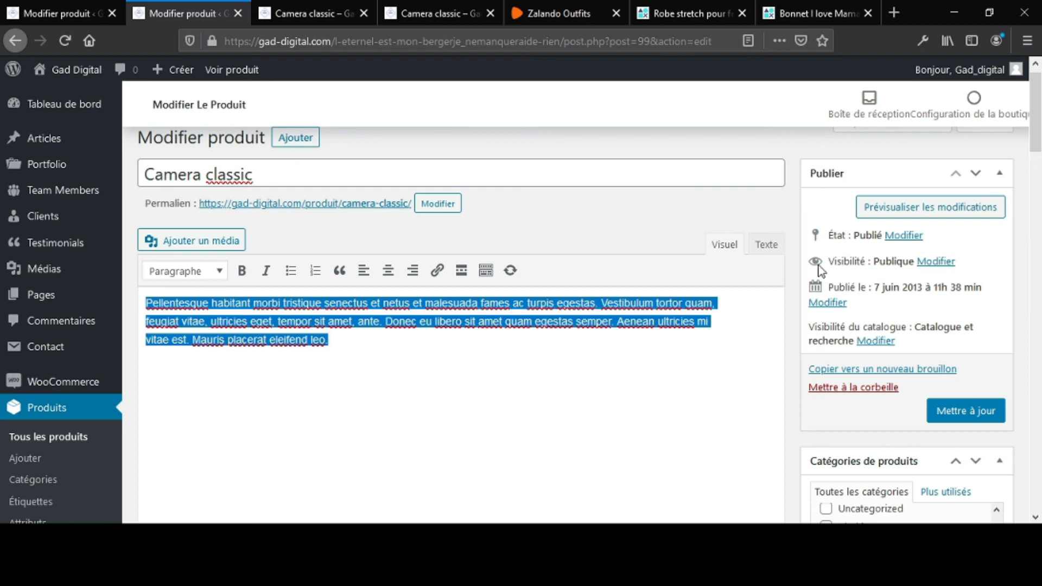